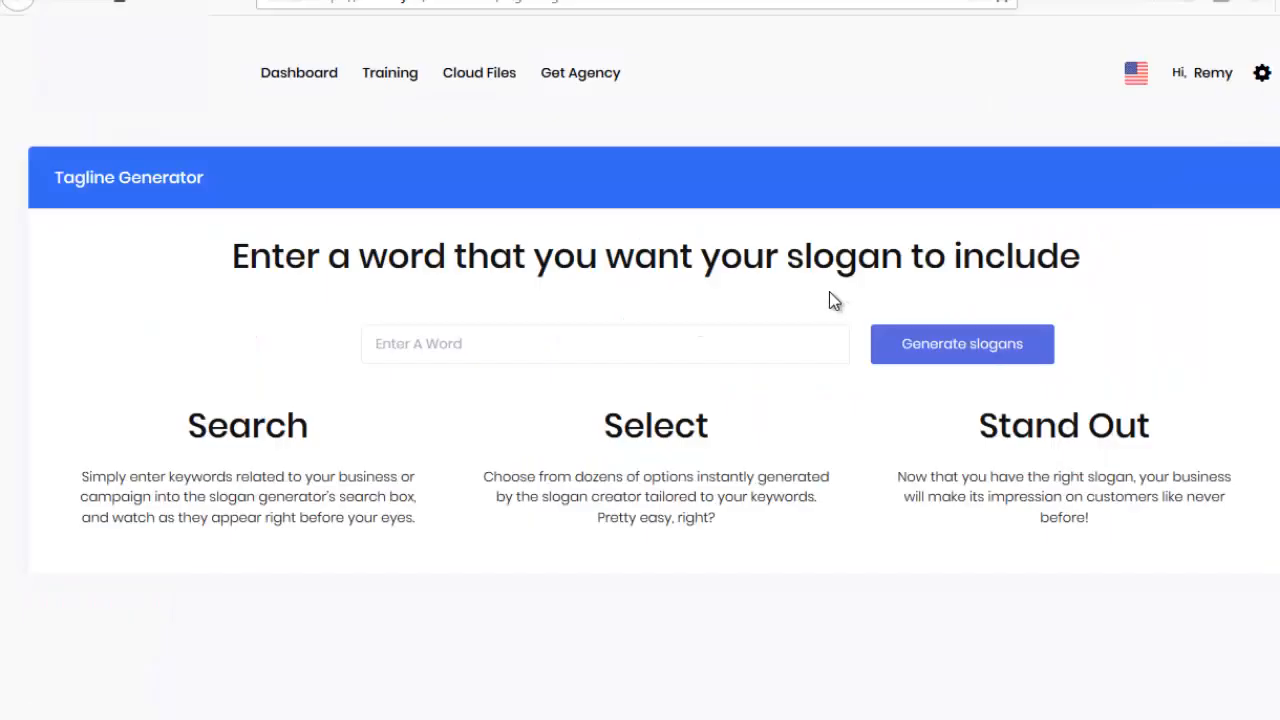
Generate slogans containing the word "yoga" and look through the suggested taglines
left_click(464, 349)
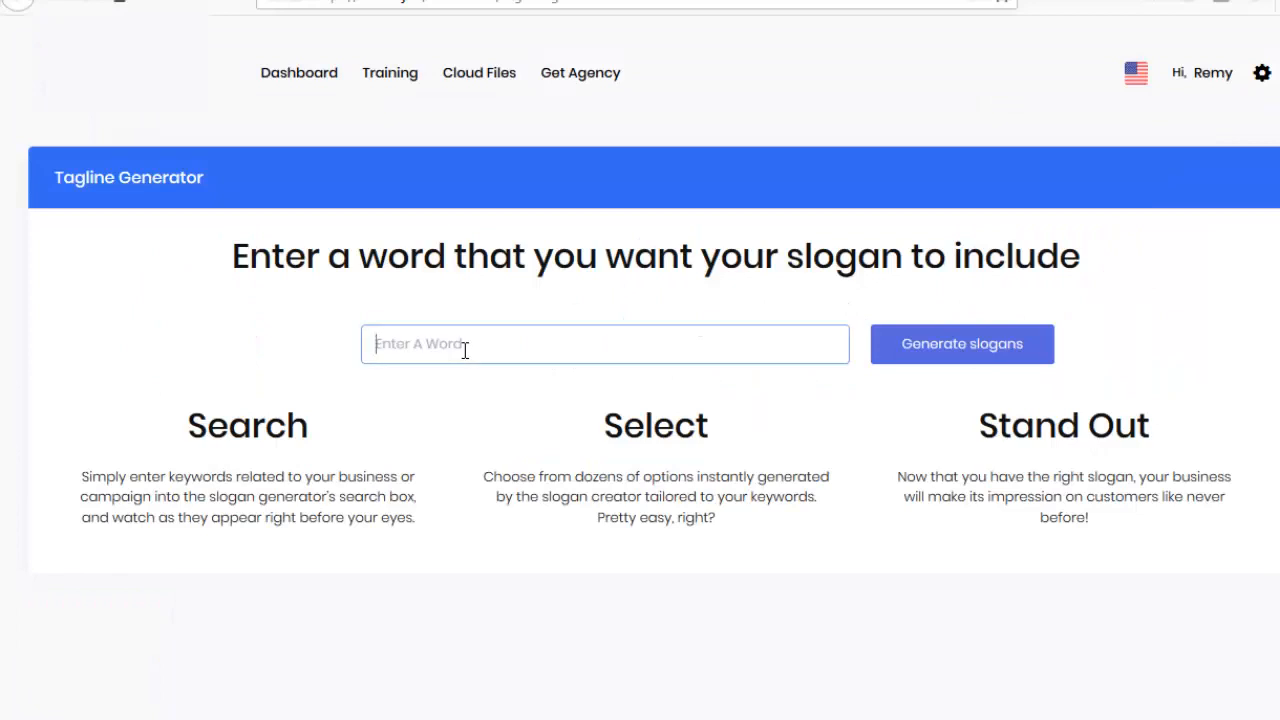
type("yoga")
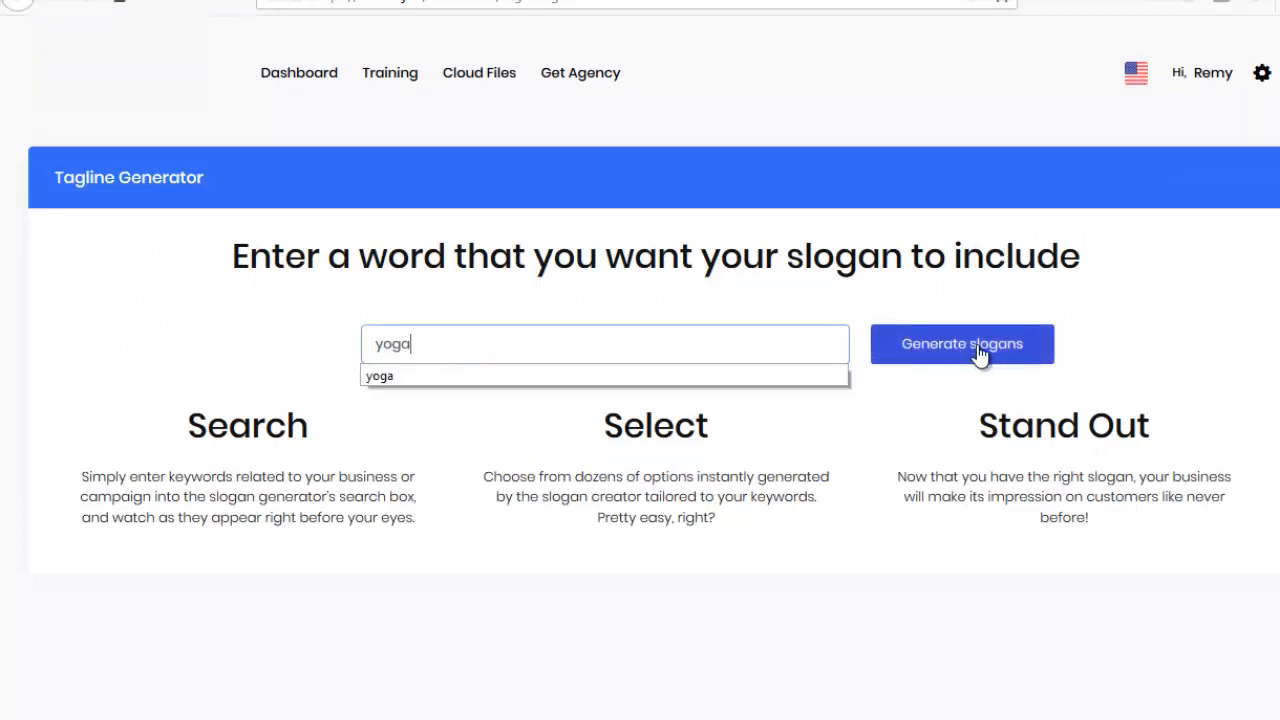
left_click(978, 350)
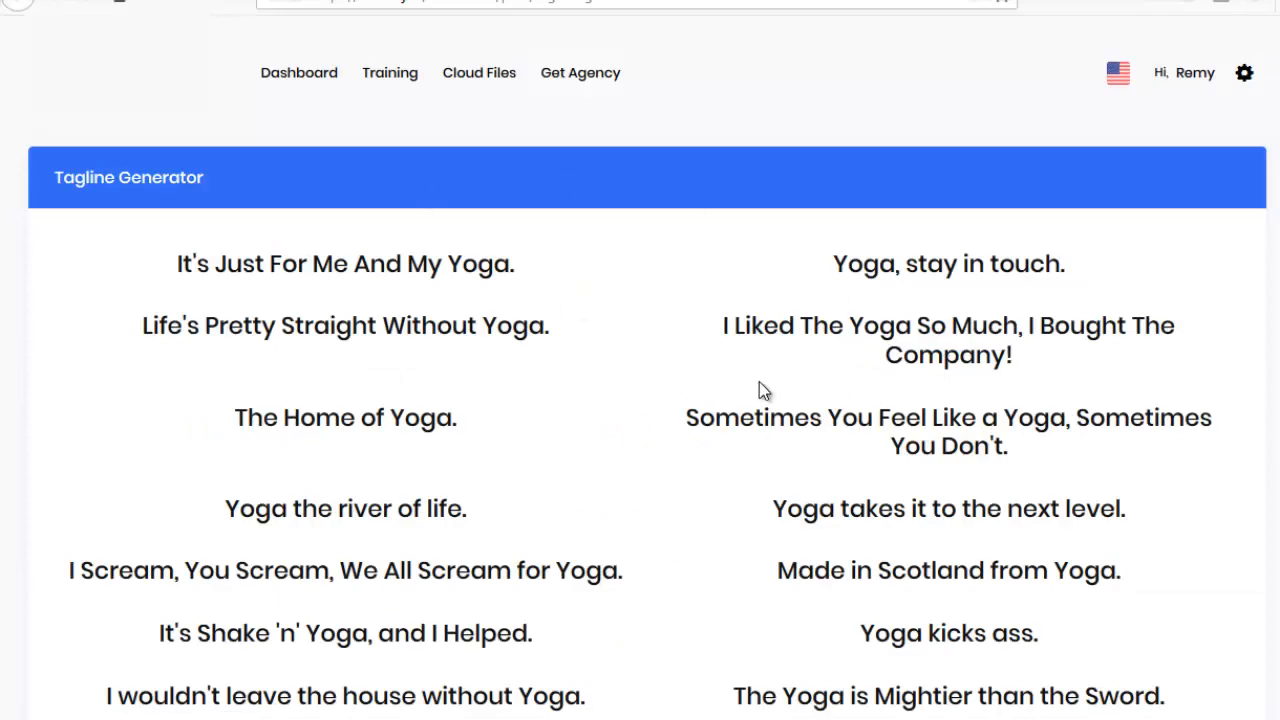
scroll(759, 390, "down", 15)
scroll(713, 489, "up", 6)
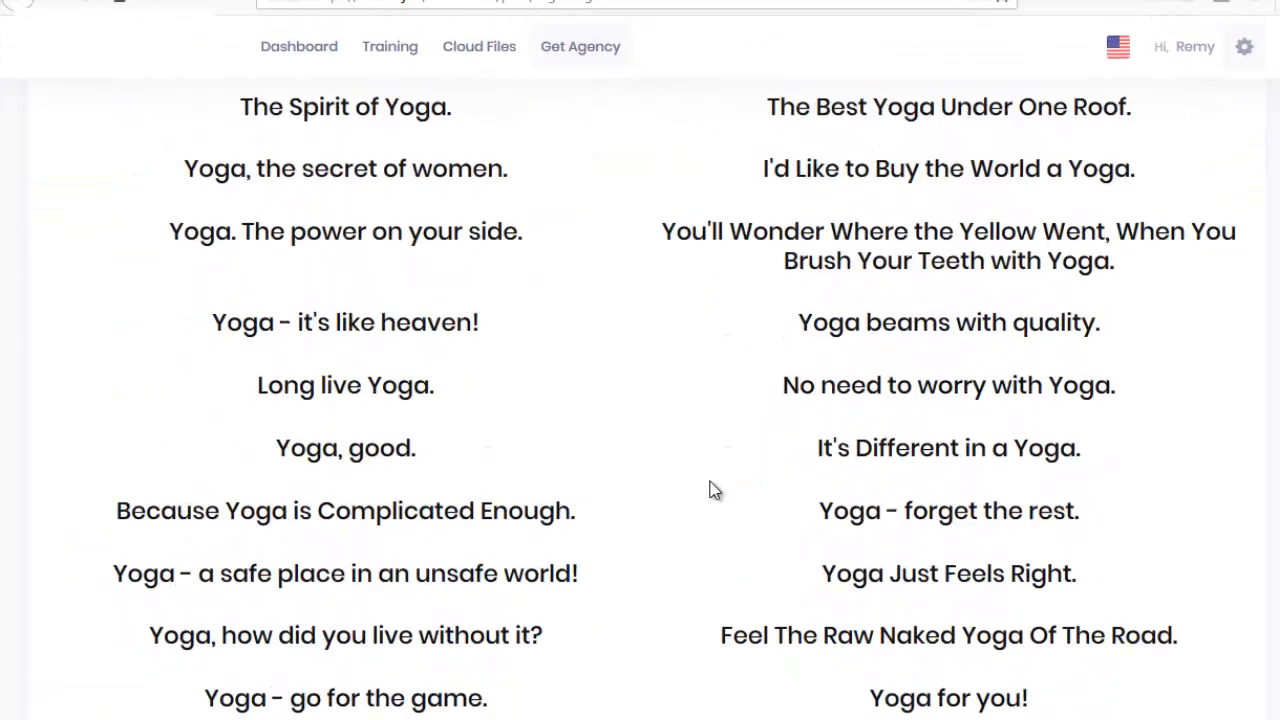
scroll(713, 489, "up", 7)
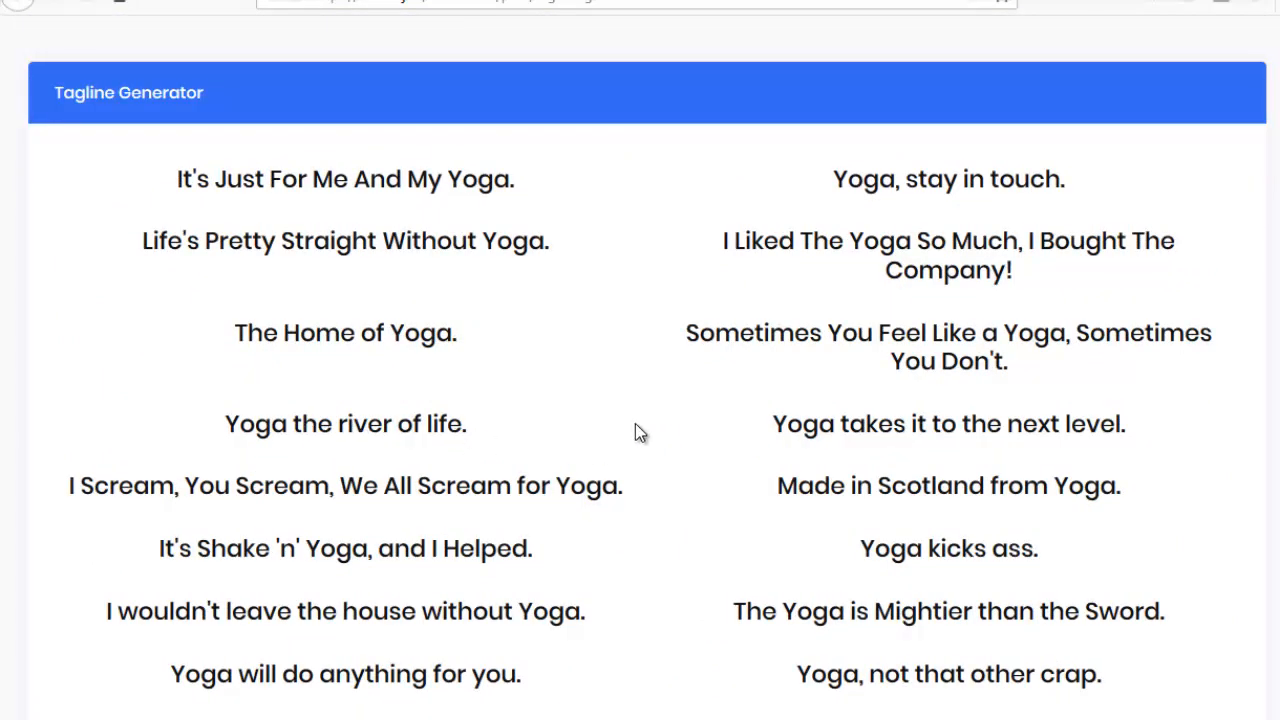
scroll(634, 429, "up", 1)
Return to the slogan word entry, generate slogans for "marketing" and look through the suggestions
left_click(17, 3)
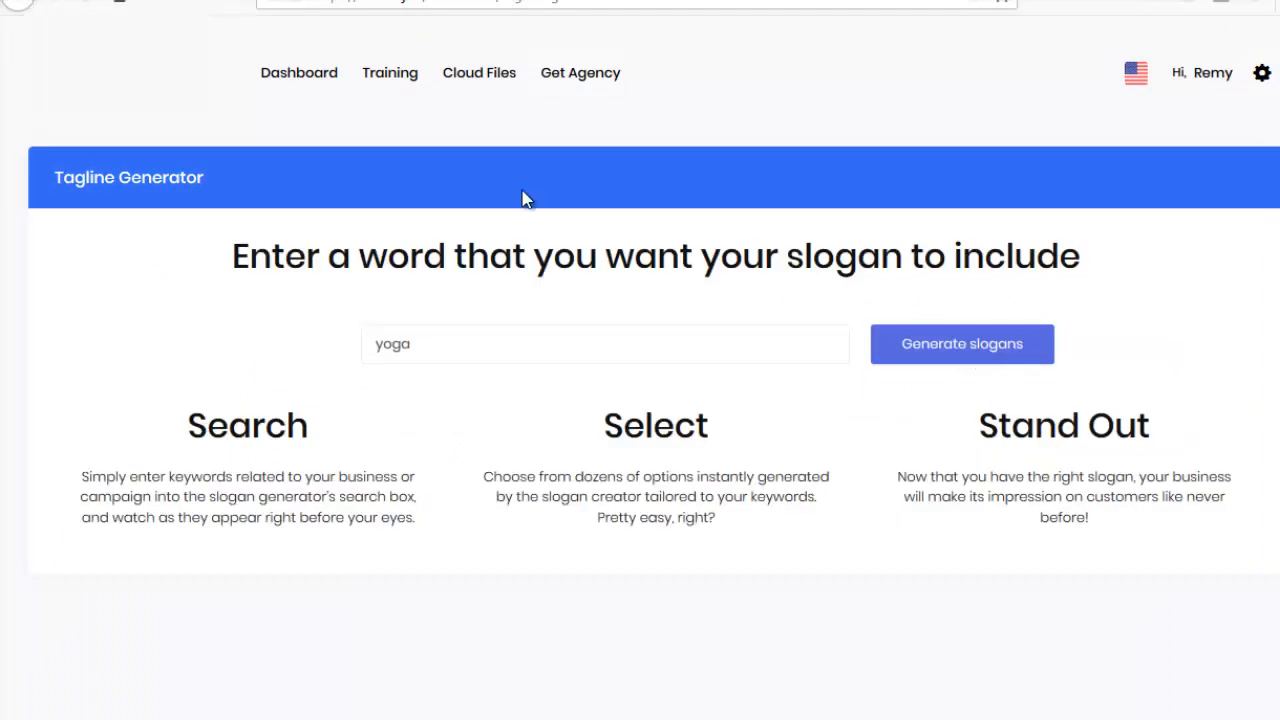
left_click_drag(446, 349, 297, 349)
type("marketing")
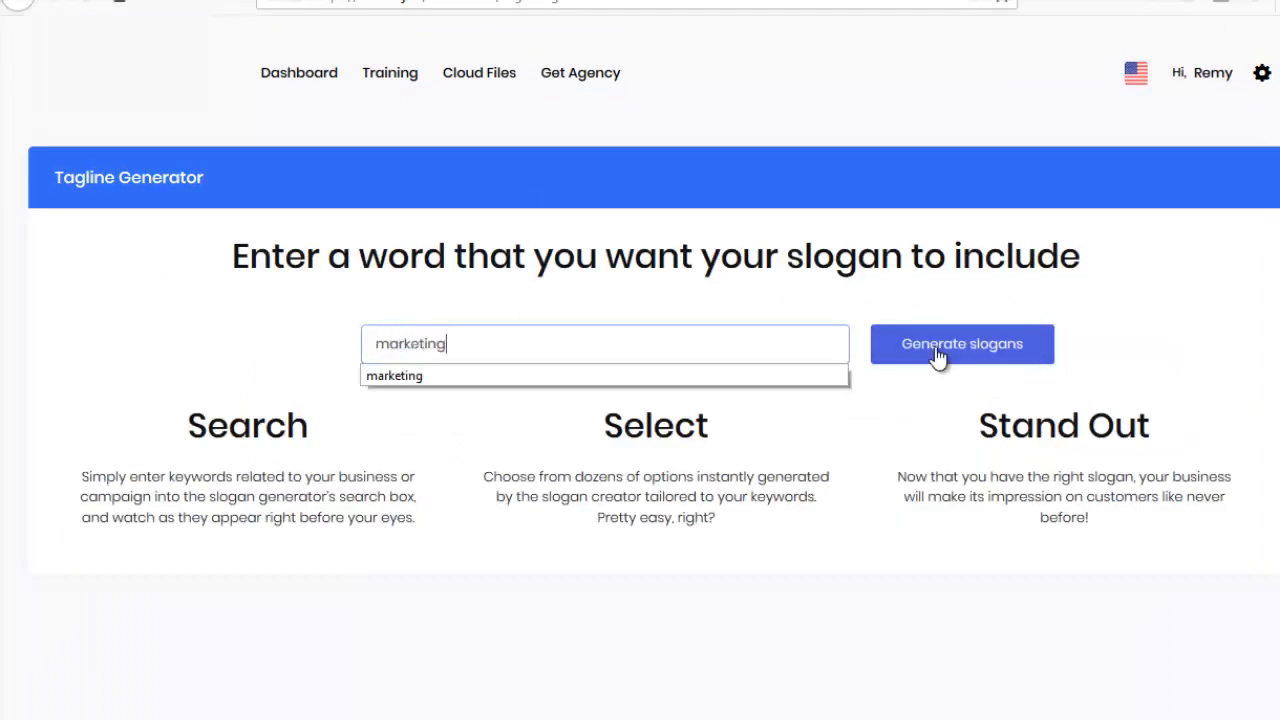
left_click(935, 343)
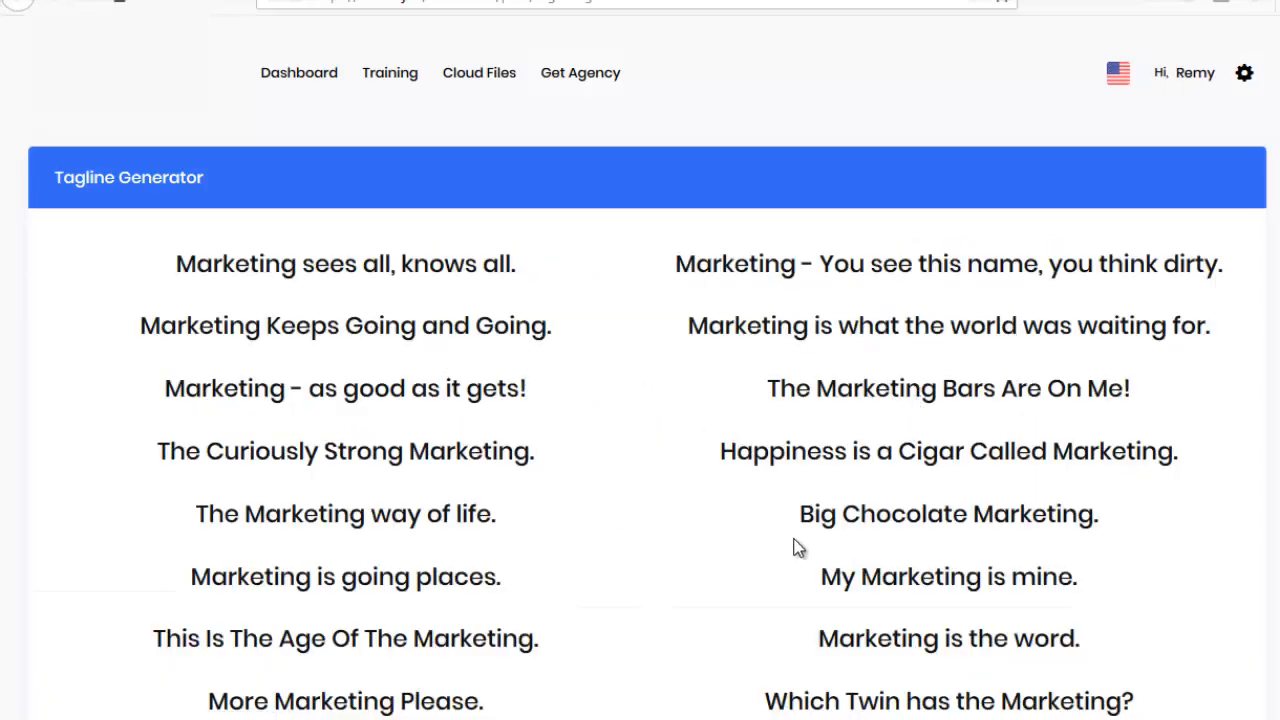
scroll(797, 547, "down", 5)
scroll(816, 516, "up", 3)
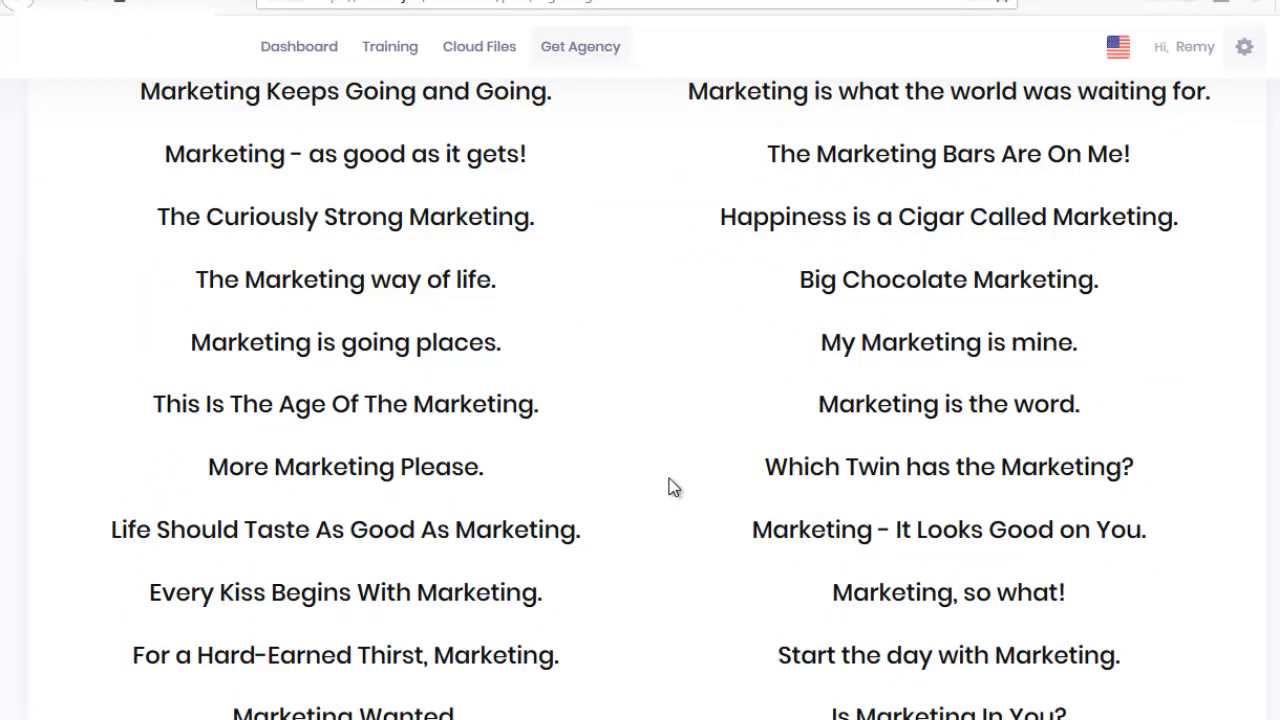
scroll(673, 487, "up", 1)
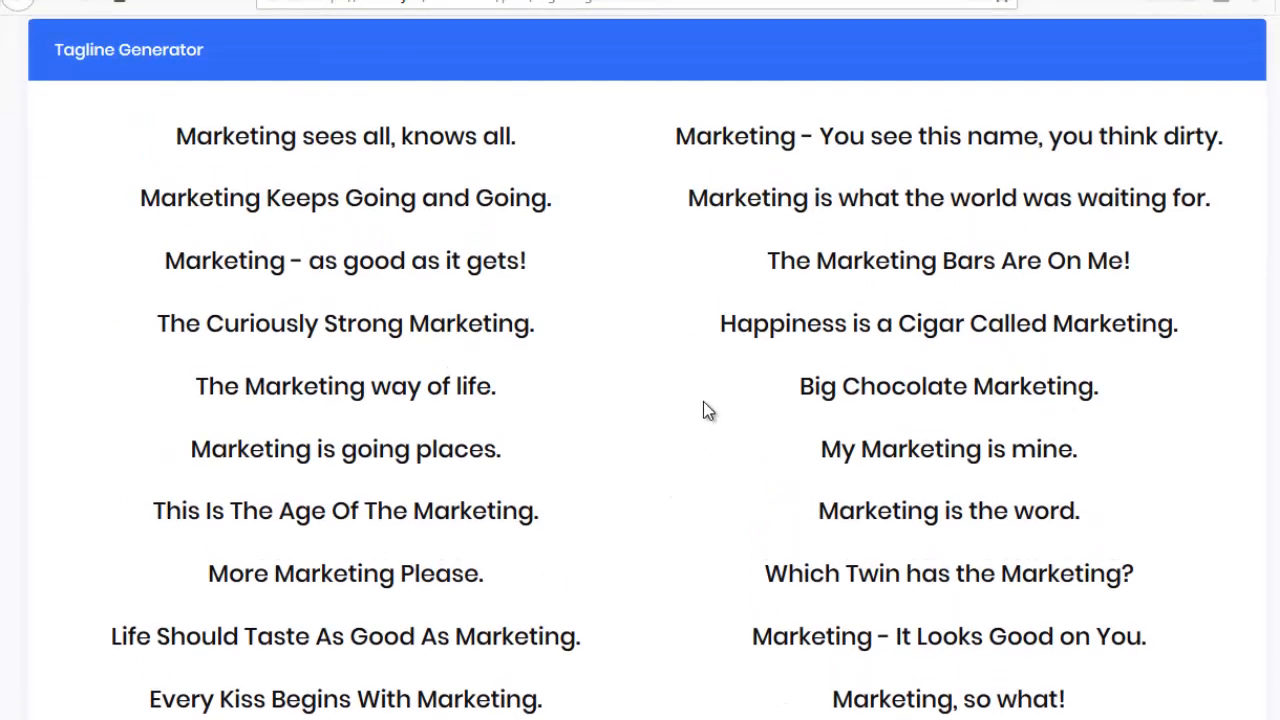
scroll(703, 405, "up", 1)
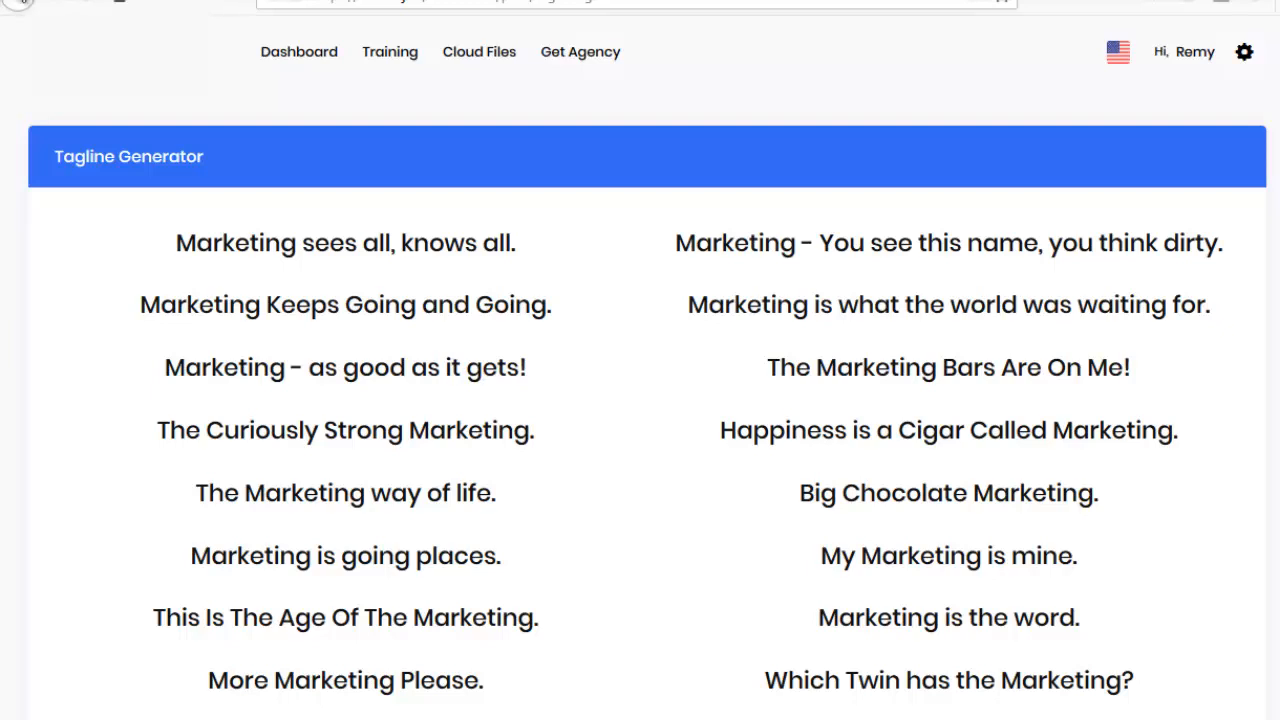
Leave the tagline generator, open the logo templates and browse through the standard designs
left_click(22, 3)
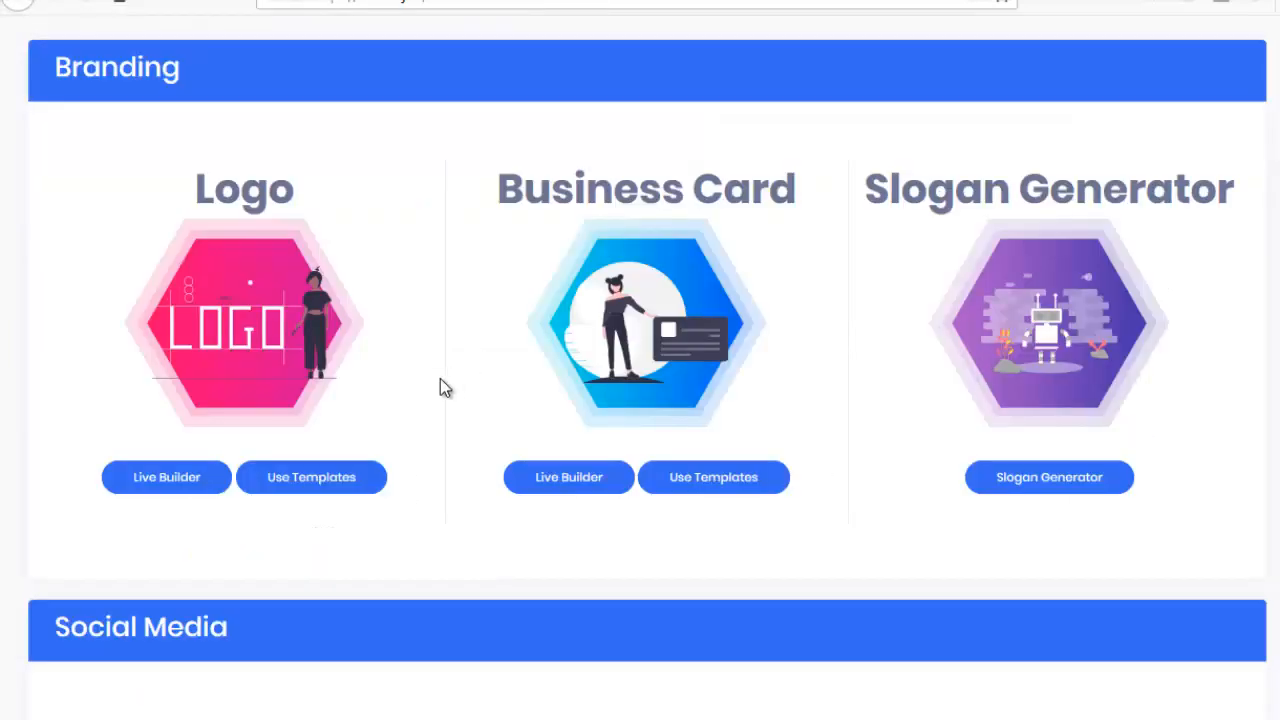
left_click(313, 477)
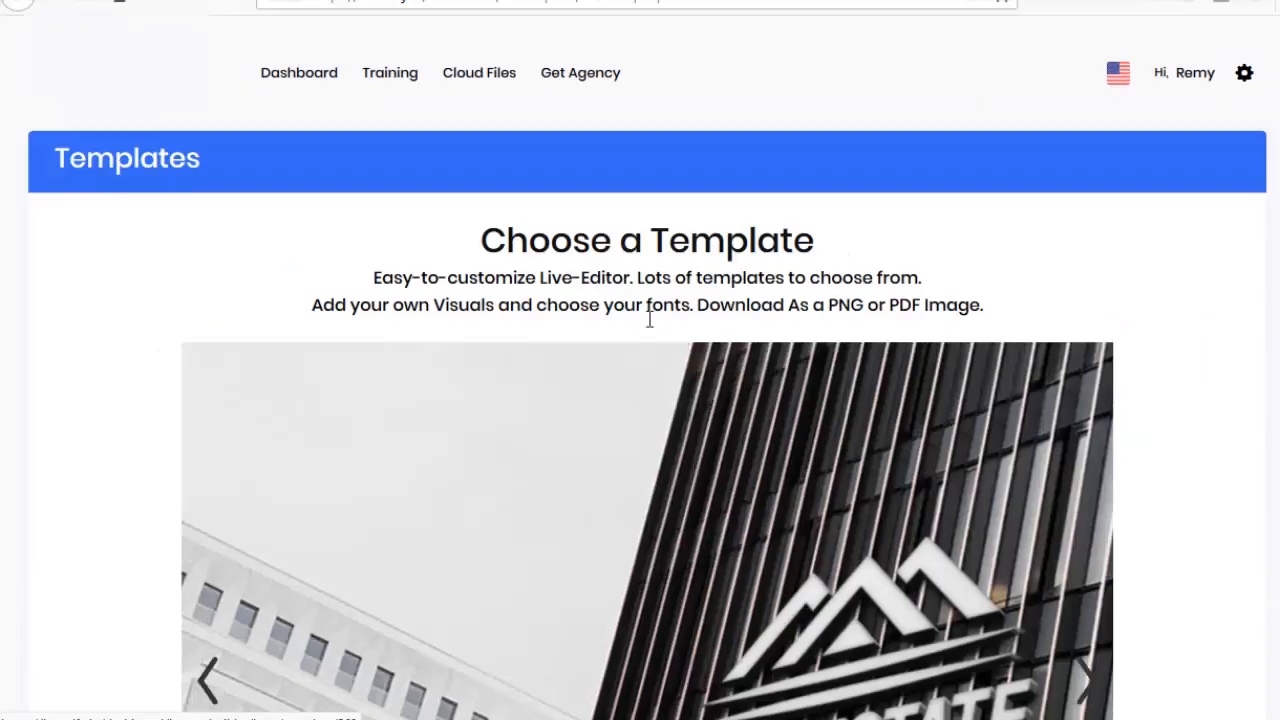
scroll(1068, 455, "down", 2)
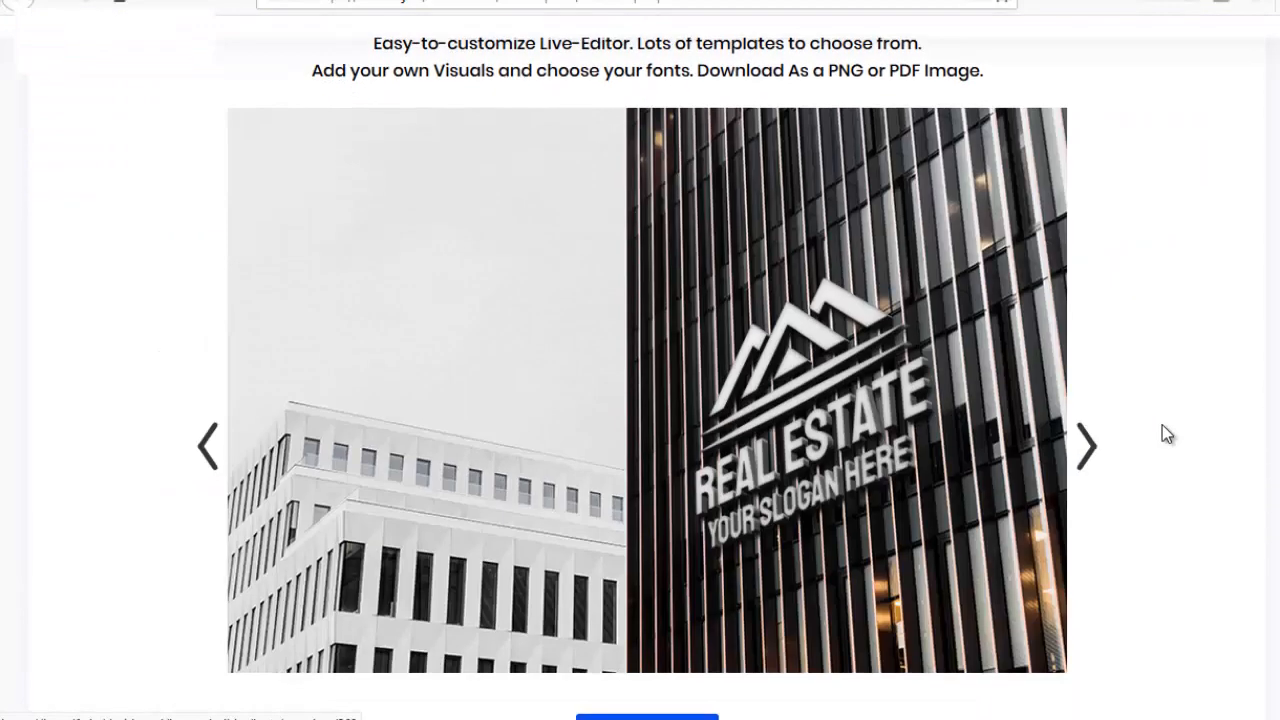
left_click(1087, 445)
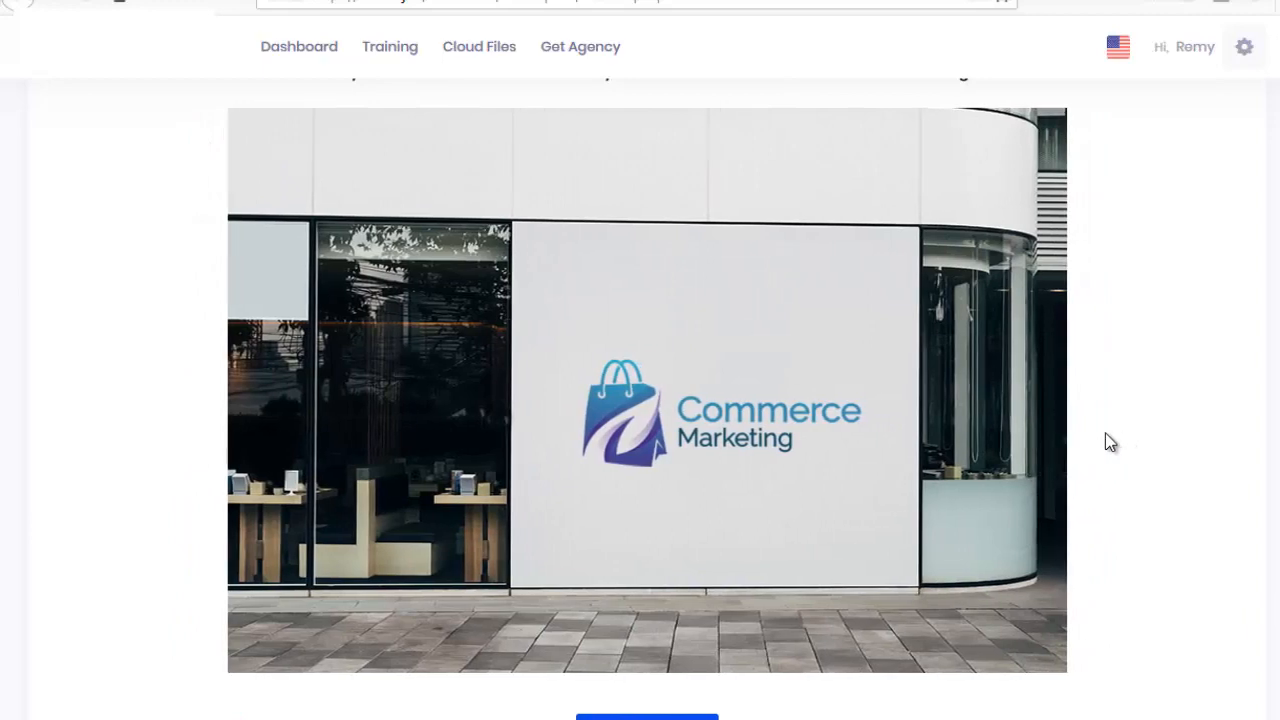
left_click(1077, 446)
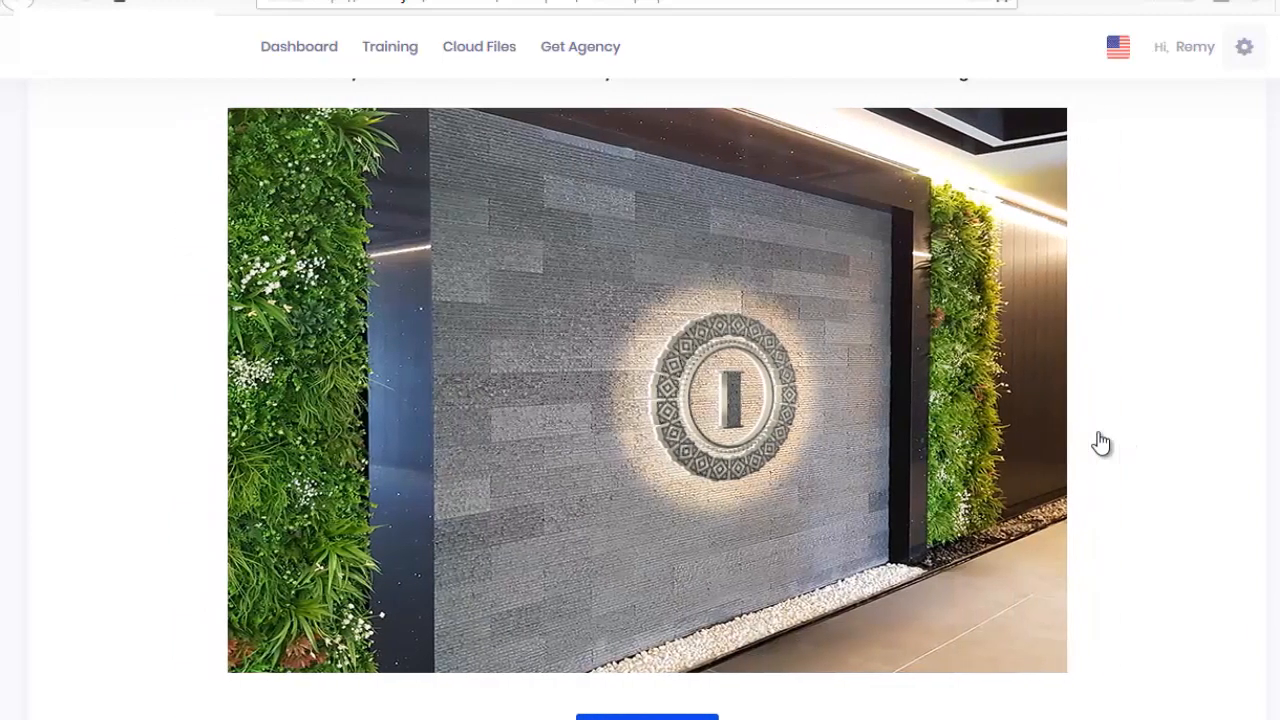
left_click(1100, 443)
left_click(1096, 443)
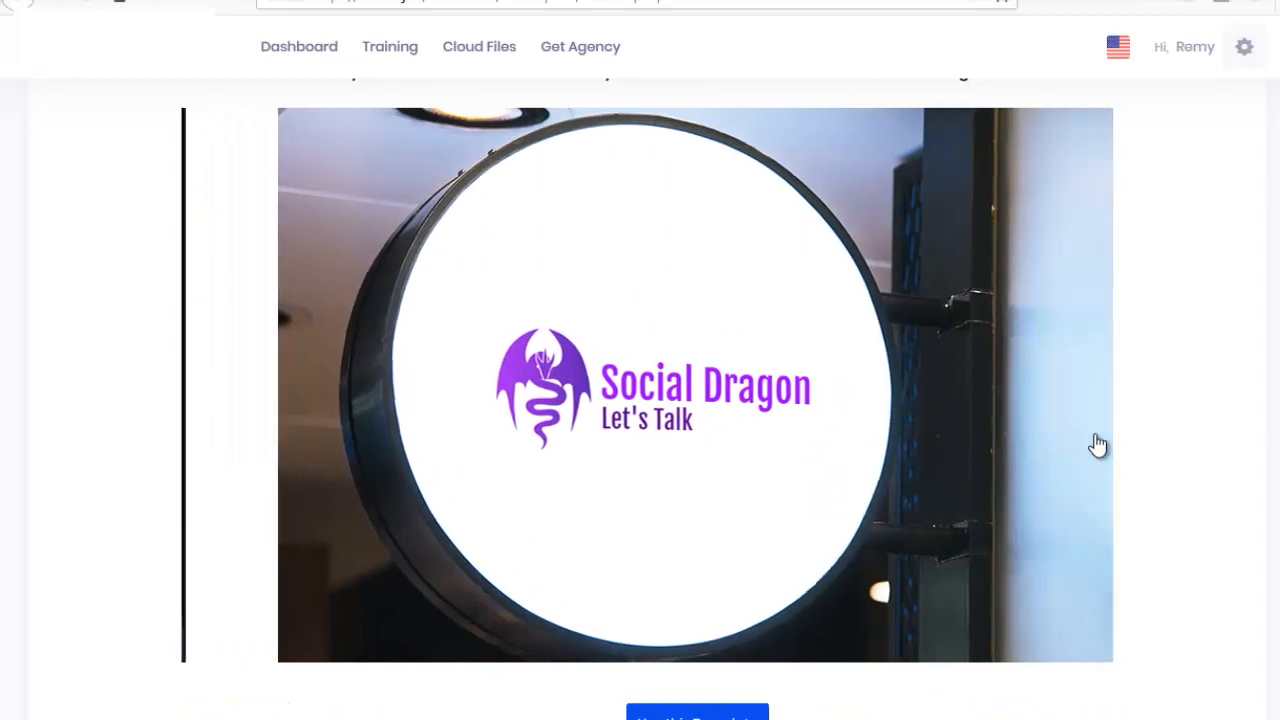
left_click(1098, 445)
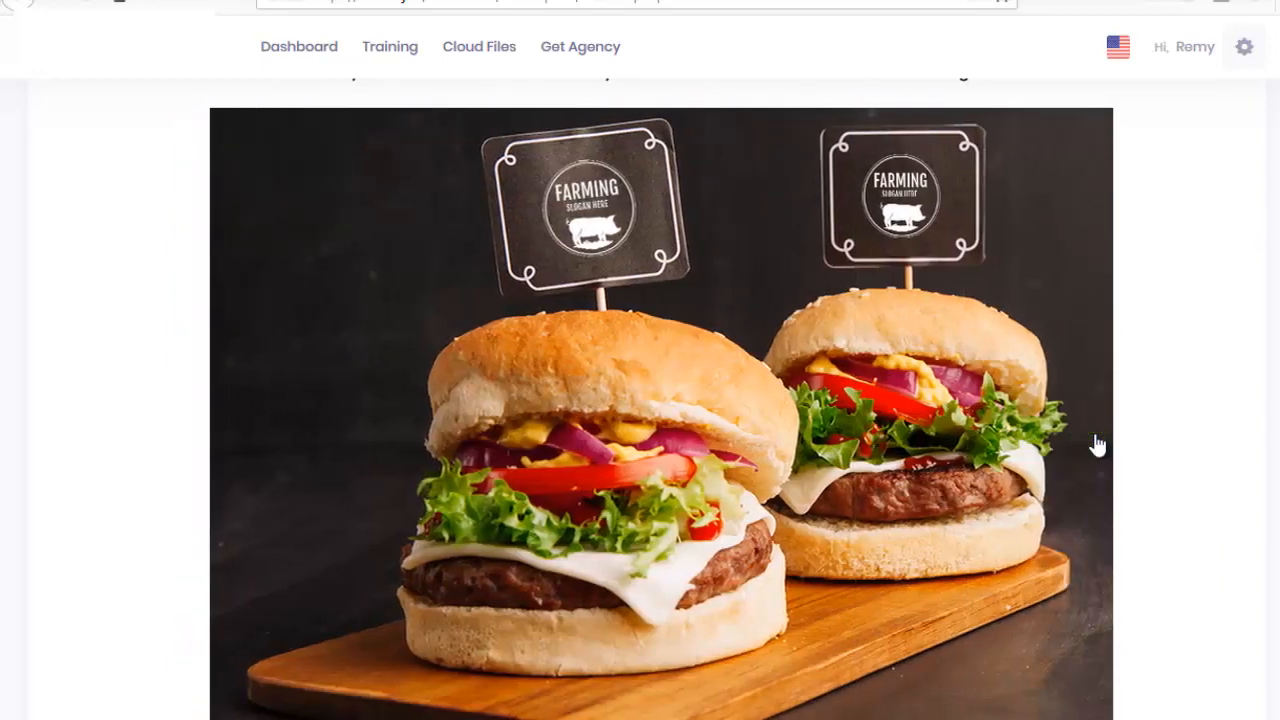
left_click(1098, 445)
Browse through the premium logo templates
scroll(1110, 430, "down", 8)
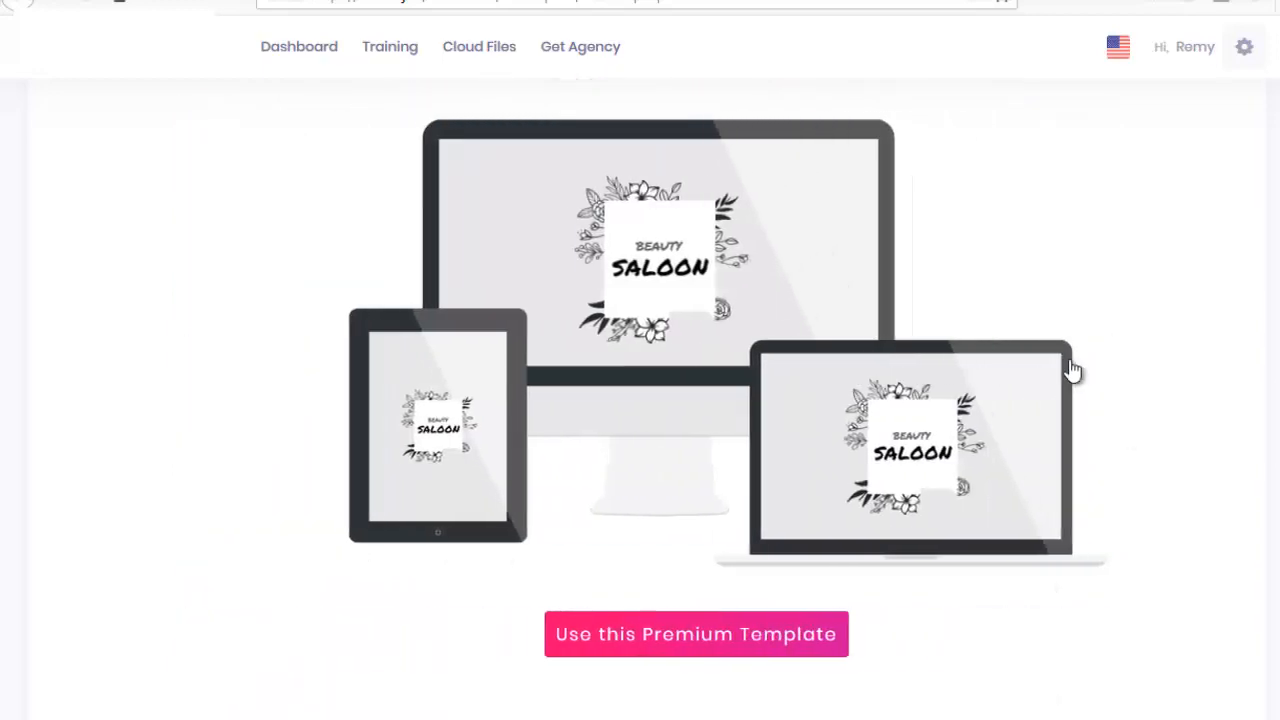
left_click(1072, 370)
left_click(1072, 370)
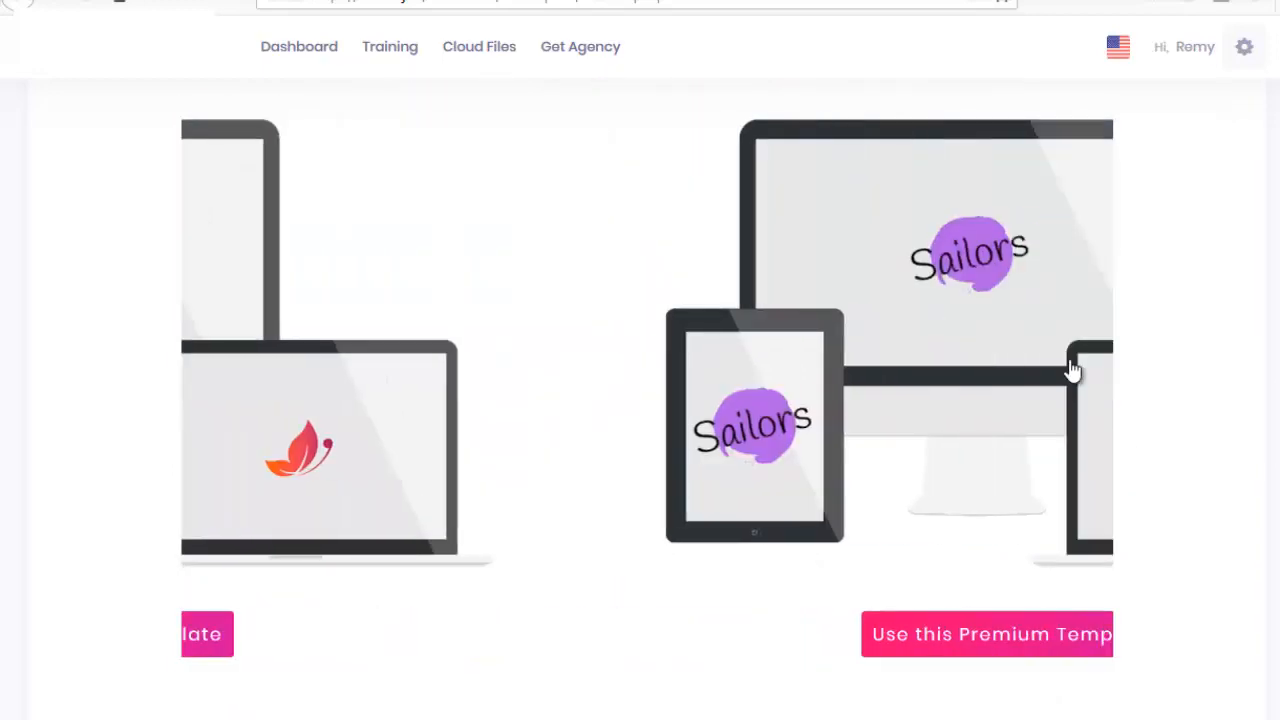
left_click(1072, 370)
left_click(1072, 370)
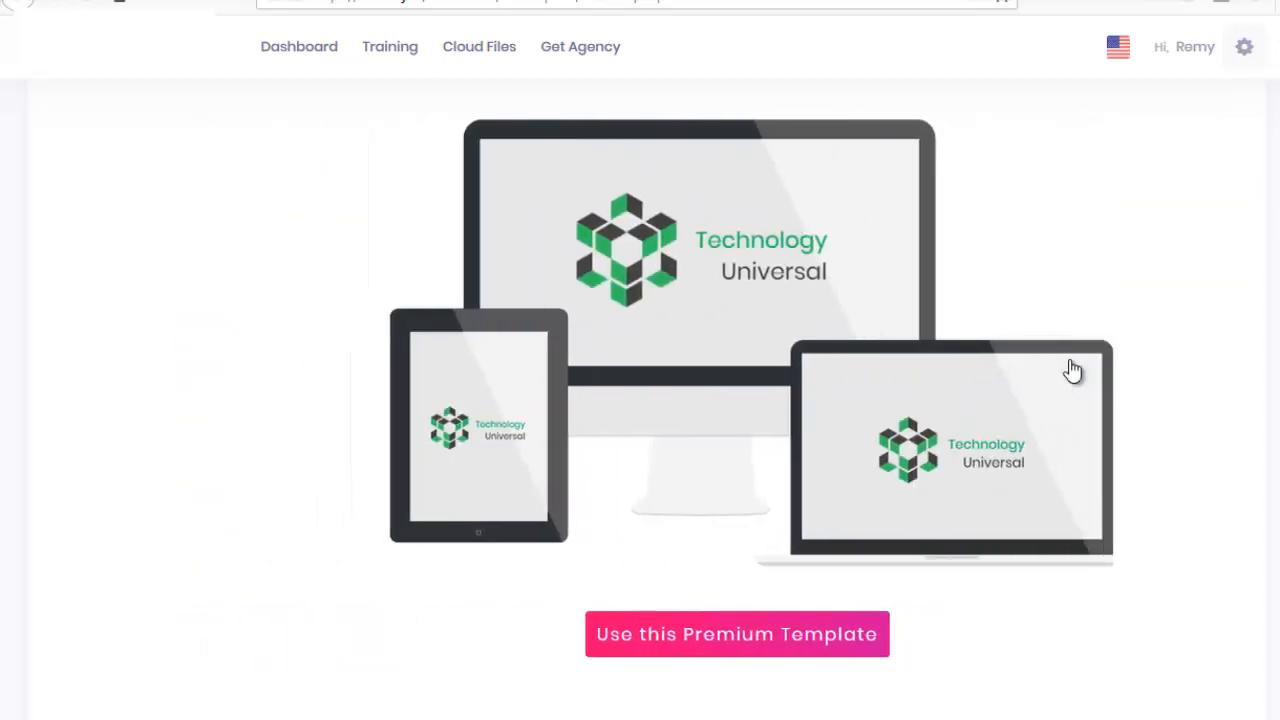
left_click(1073, 370)
left_click(1074, 369)
Return to the standard logo templates and open the Delicious Pasta design for editing
scroll(1137, 391, "up", 8)
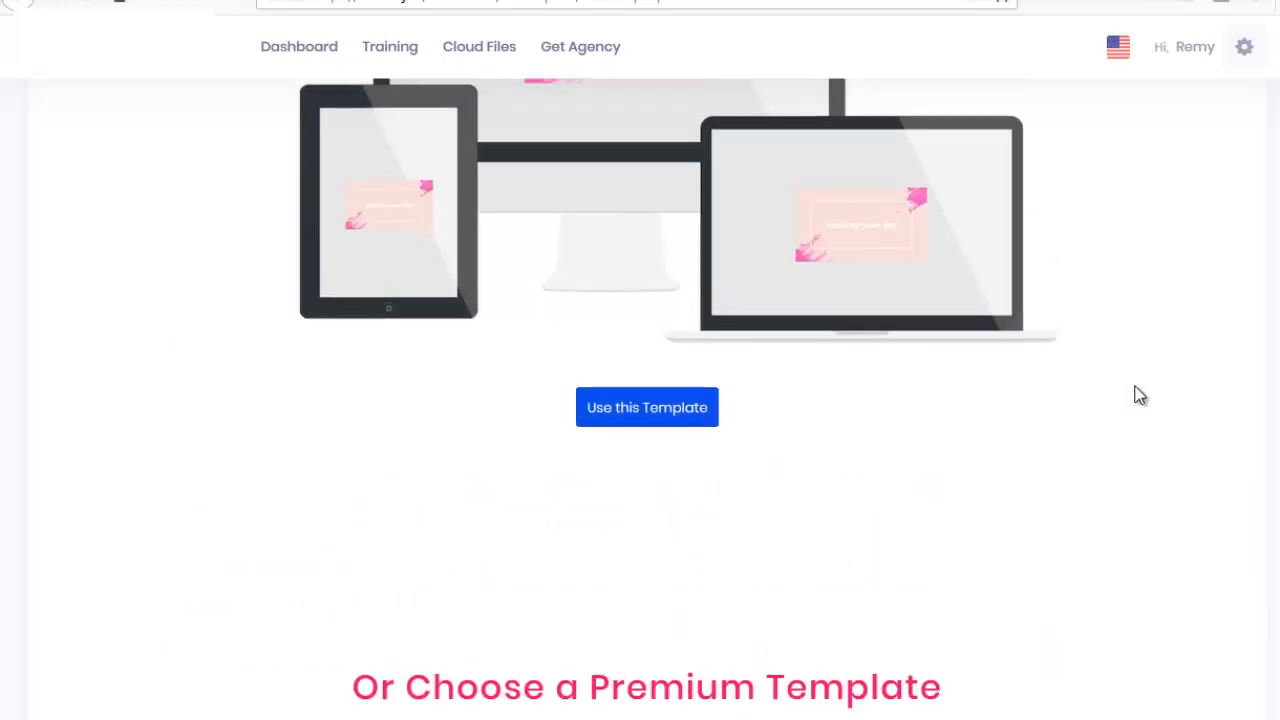
scroll(1137, 395, "up", 2)
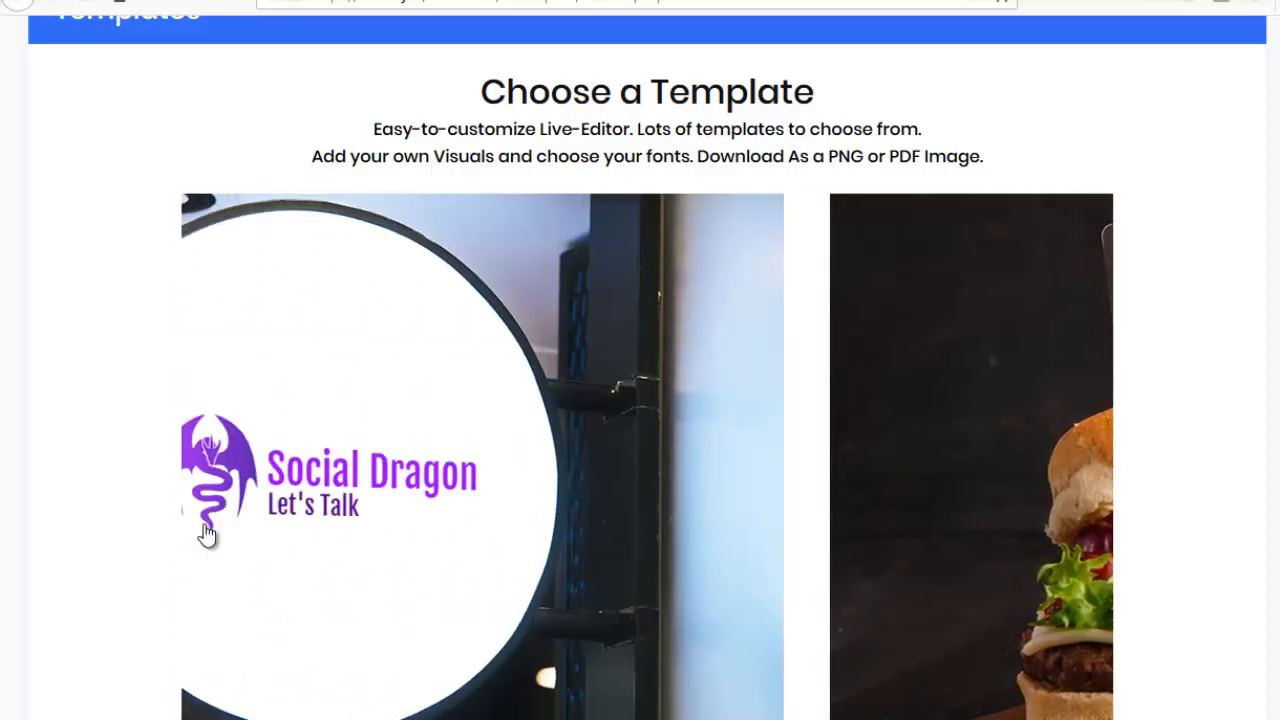
scroll(857, 282, "down", 3)
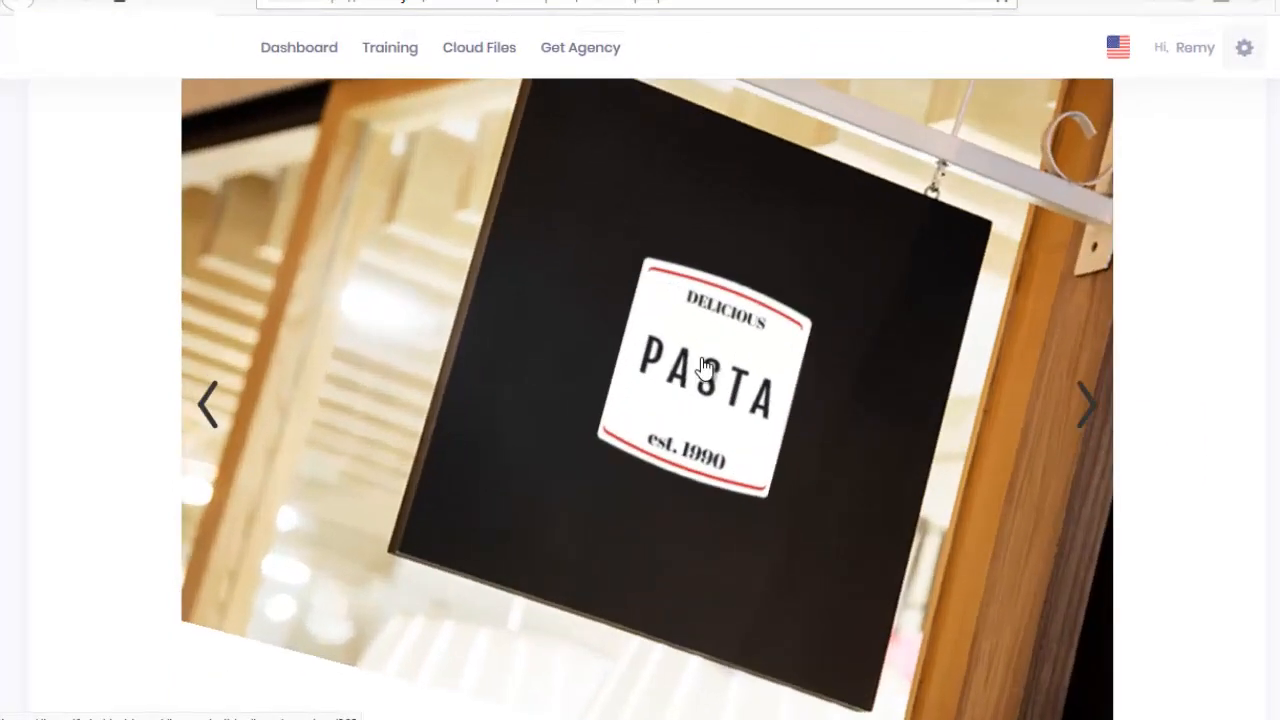
left_click(705, 367)
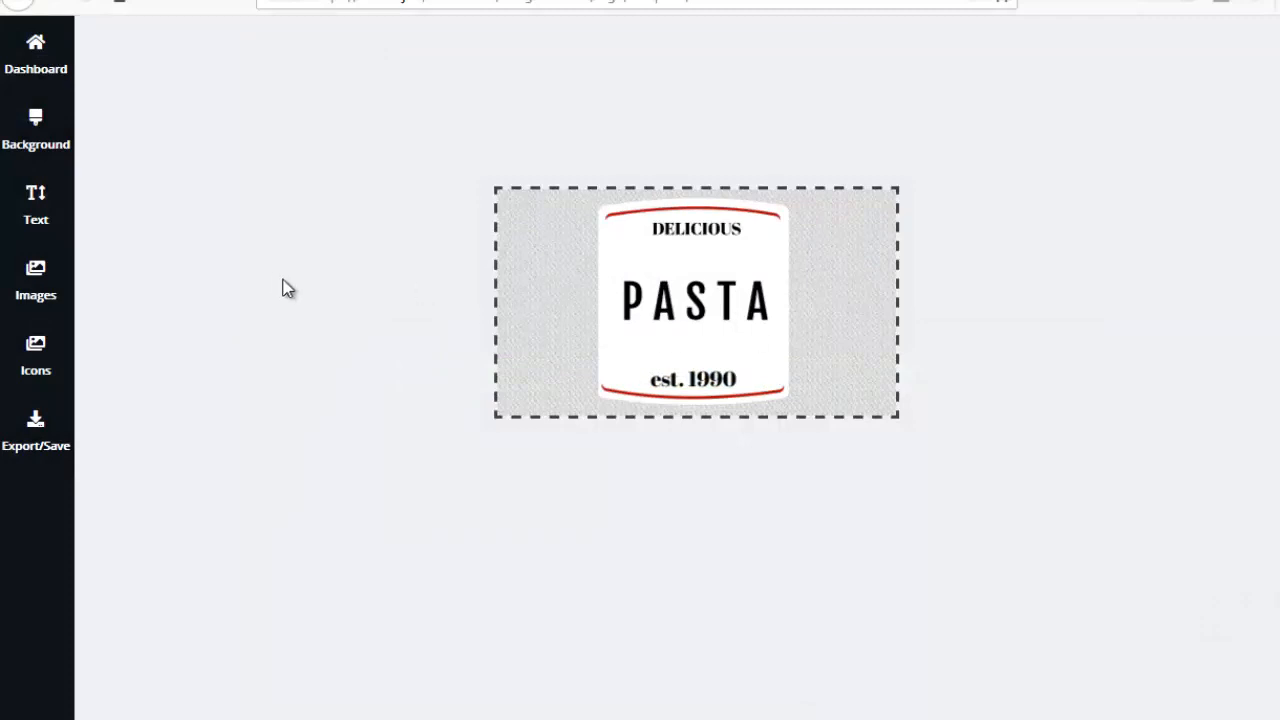
Replace the logo's DELICIOUS text with RESTAURANT, centre it beneath the upper red line and slightly adjust its size
left_click(690, 229)
double_click(170, 93)
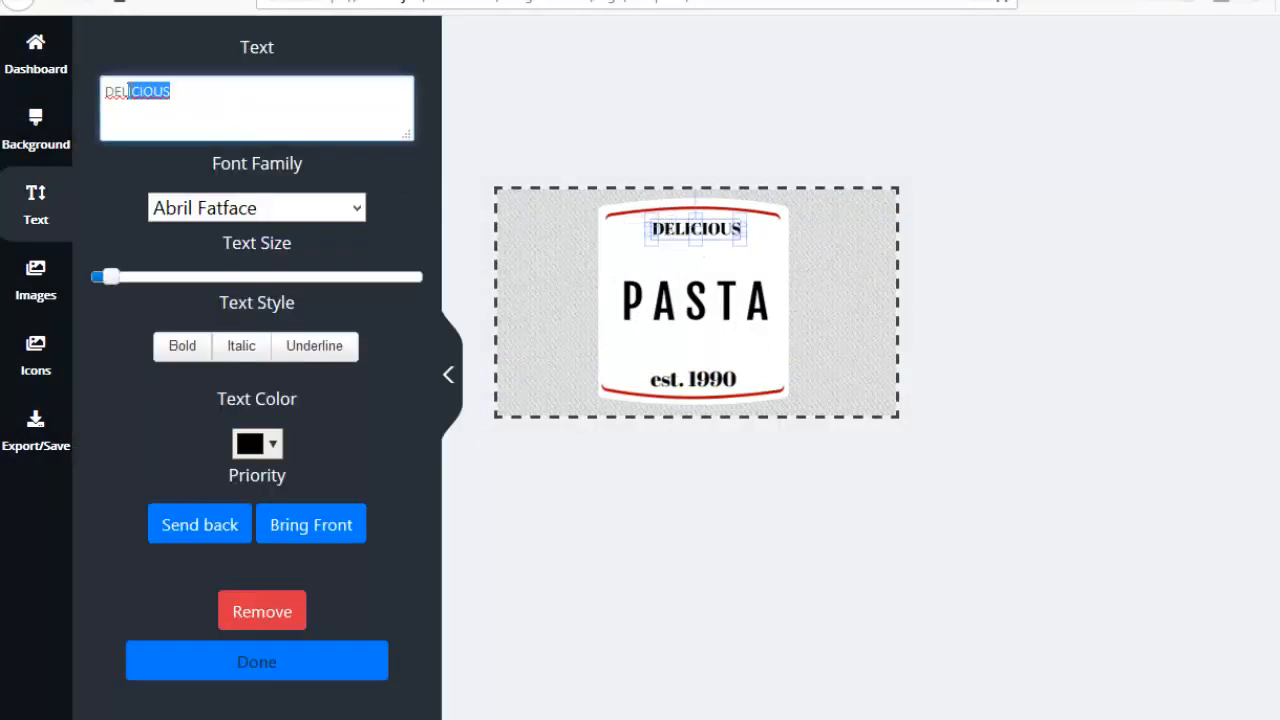
type("RESTAURANT")
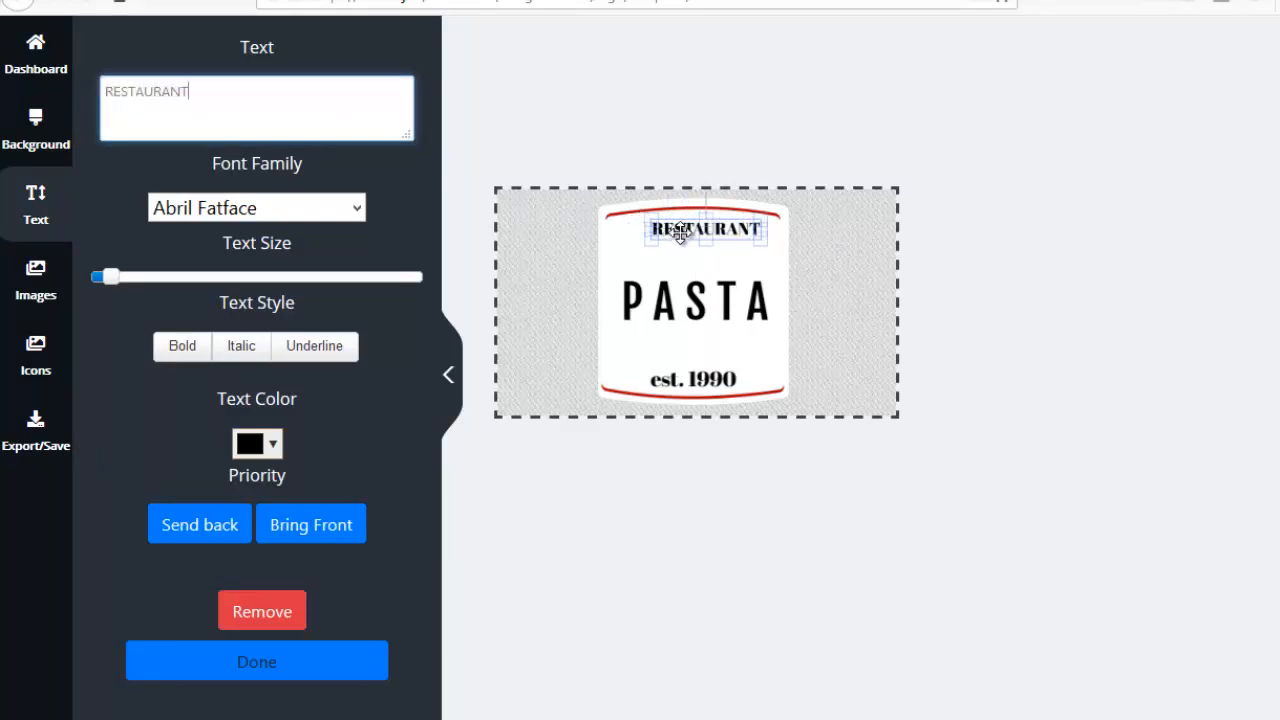
left_click_drag(678, 231, 677, 230)
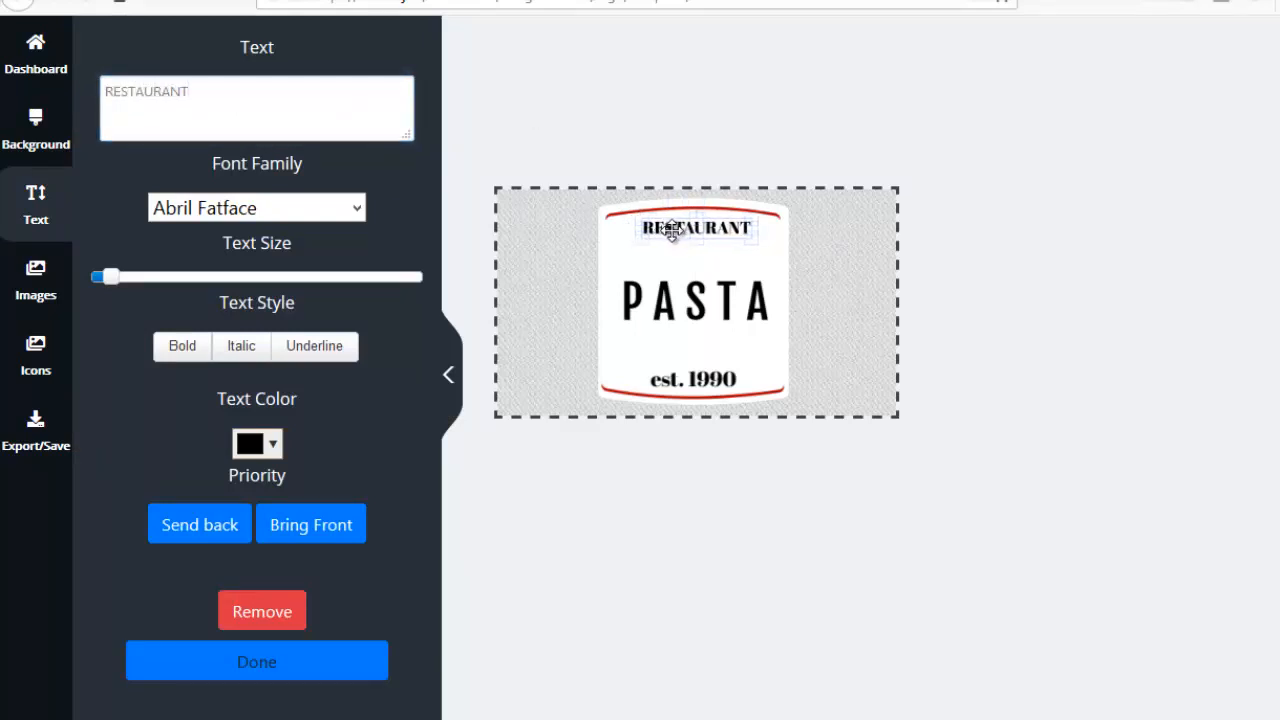
mouse_move(763, 248)
left_mouse_down()
mouse_move(772, 260)
mouse_move(749, 246)
left_mouse_up()
Replace the logo's PASTA text with PIZZA'S and centre it within the white label
left_click(725, 308)
triple_click(113, 93)
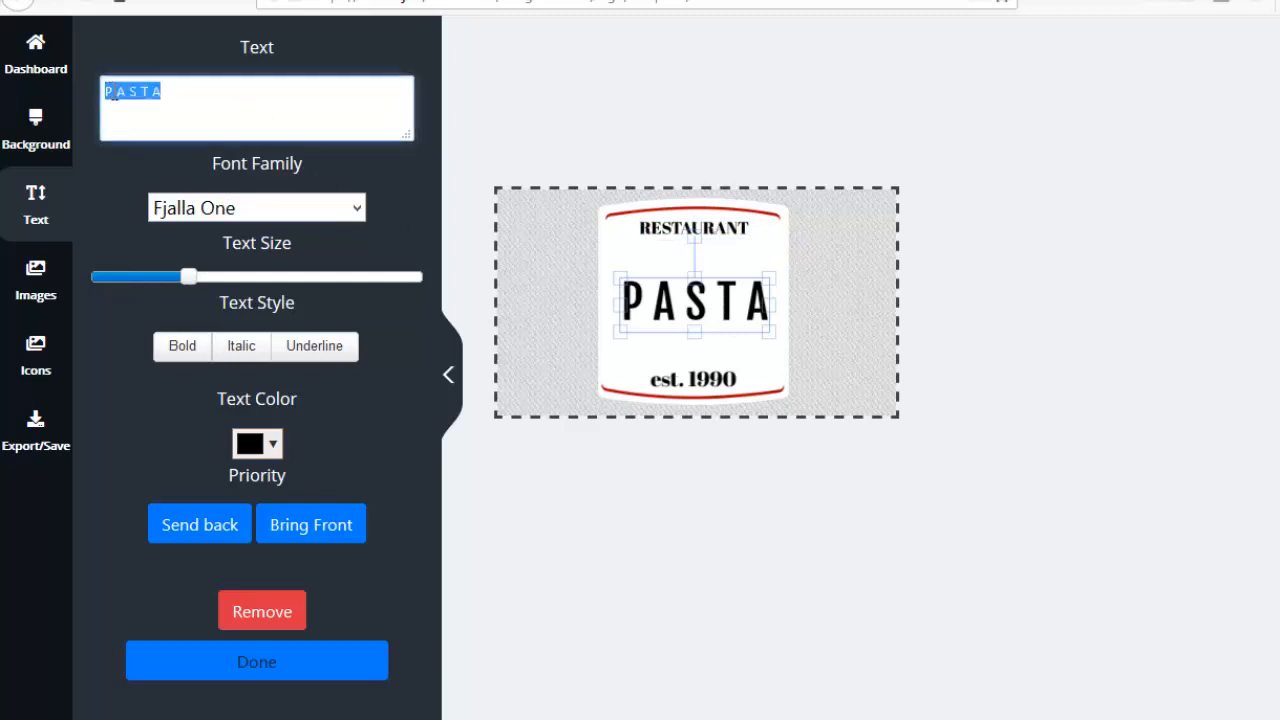
type("IZZA'S")
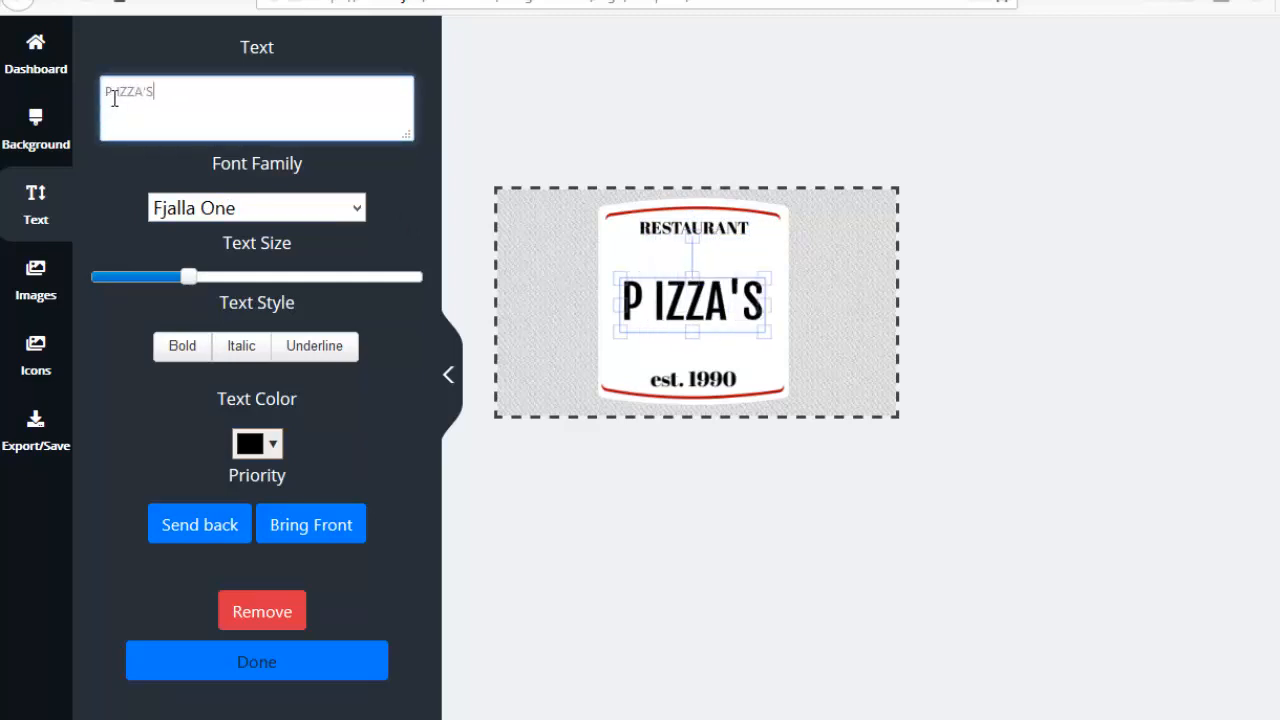
key("BackSpace")
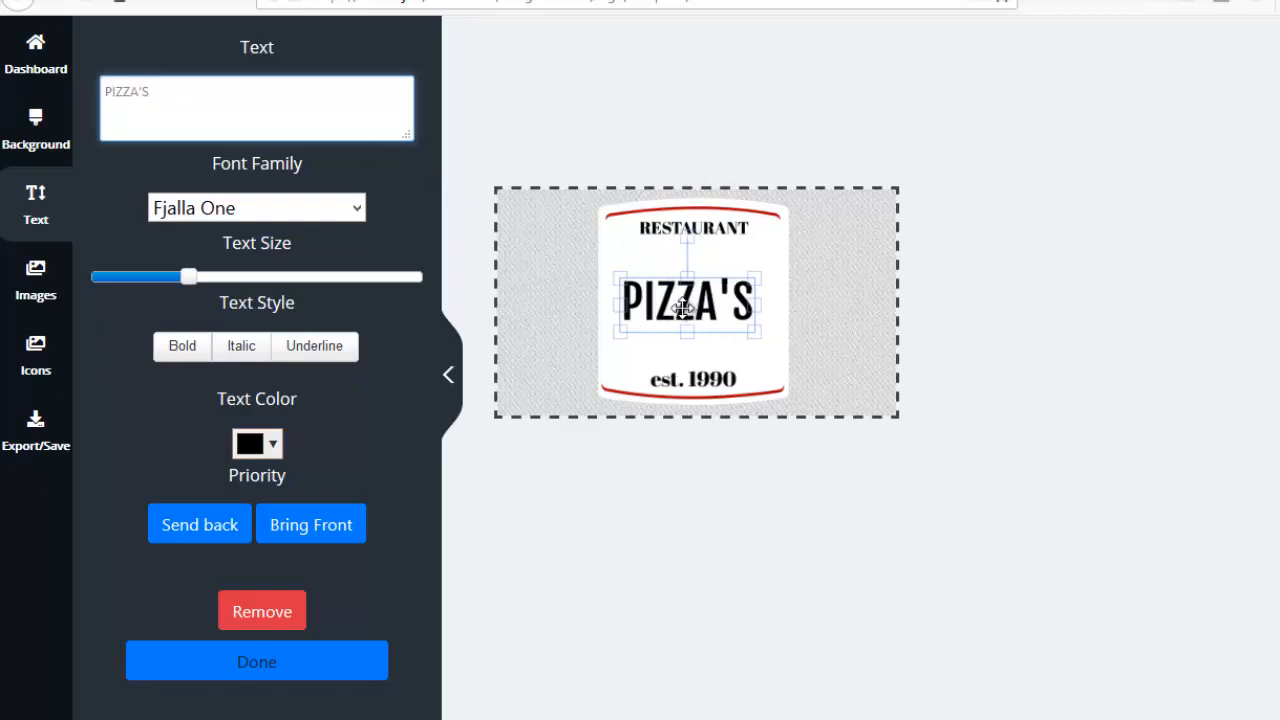
left_click_drag(684, 309, 689, 301)
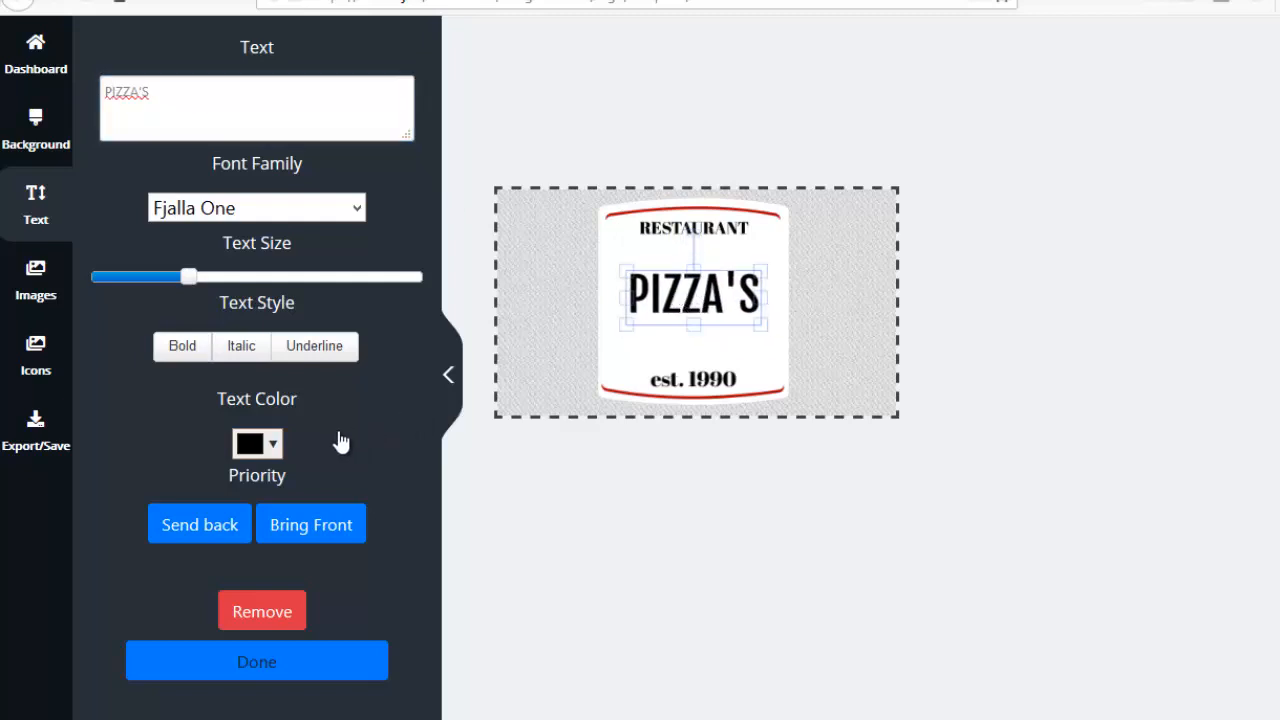
Try red as the colour of the PIZZA'S text and set it back to black
left_click(272, 443)
left_click(270, 506)
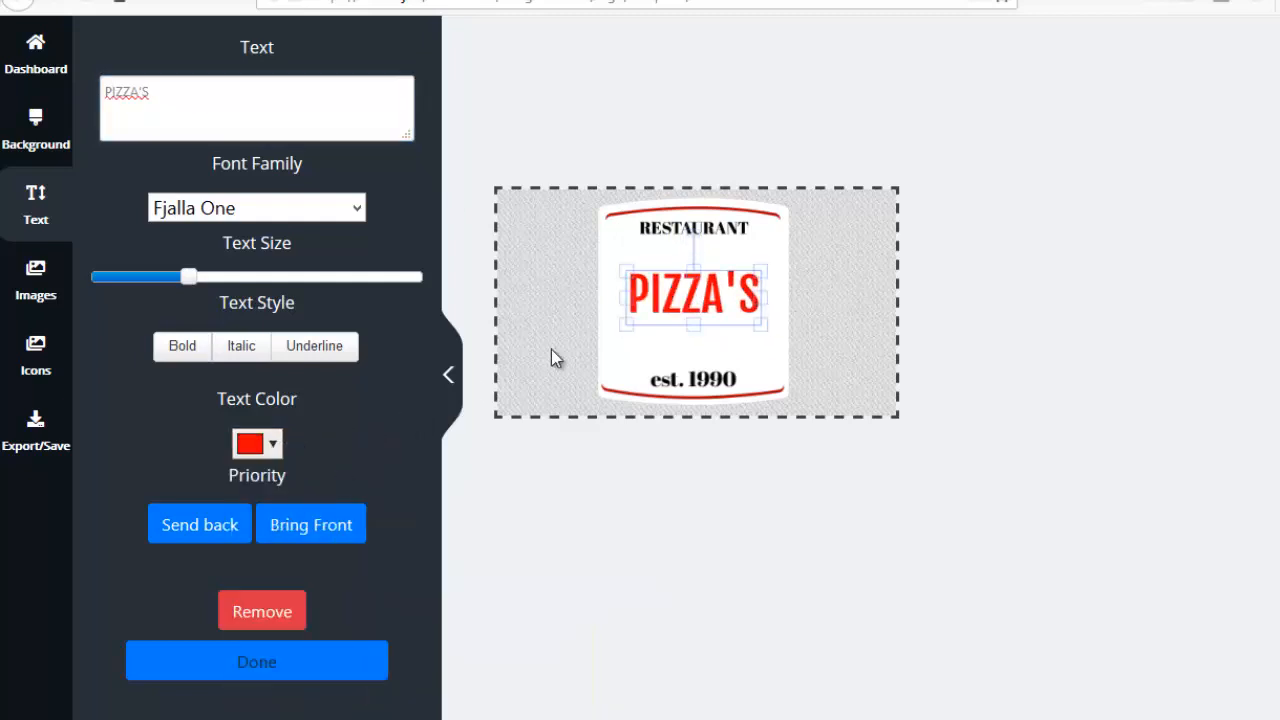
left_click(265, 447)
left_click(253, 484)
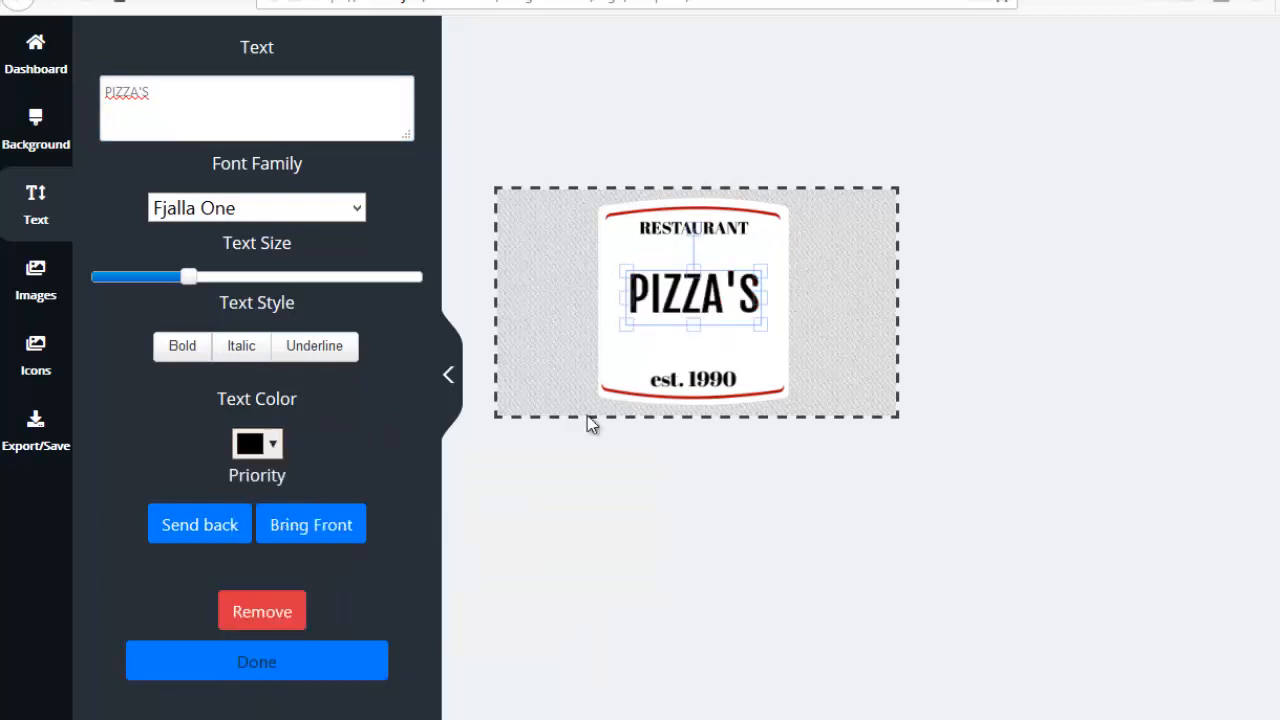
Replace the logo's est. 1990 text with Depuis 1987 and centre it above the lower red line
left_click(712, 380)
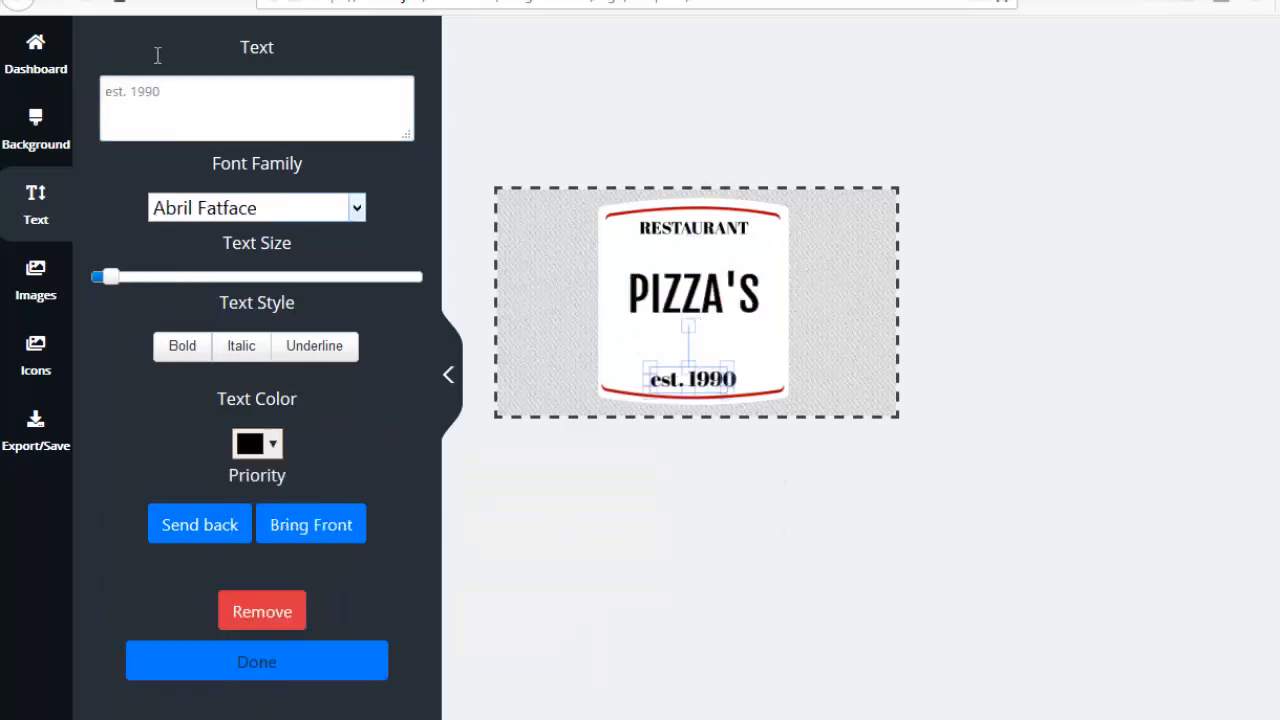
double_click(121, 93)
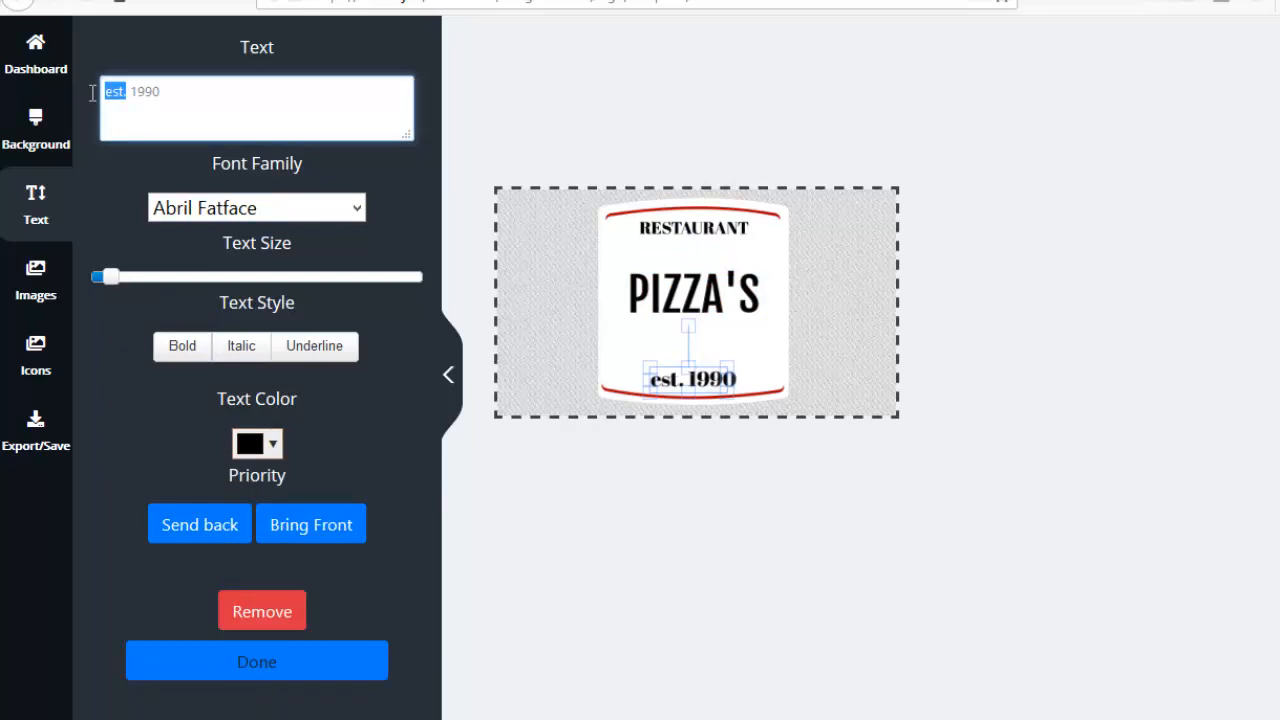
type("DEpuis")
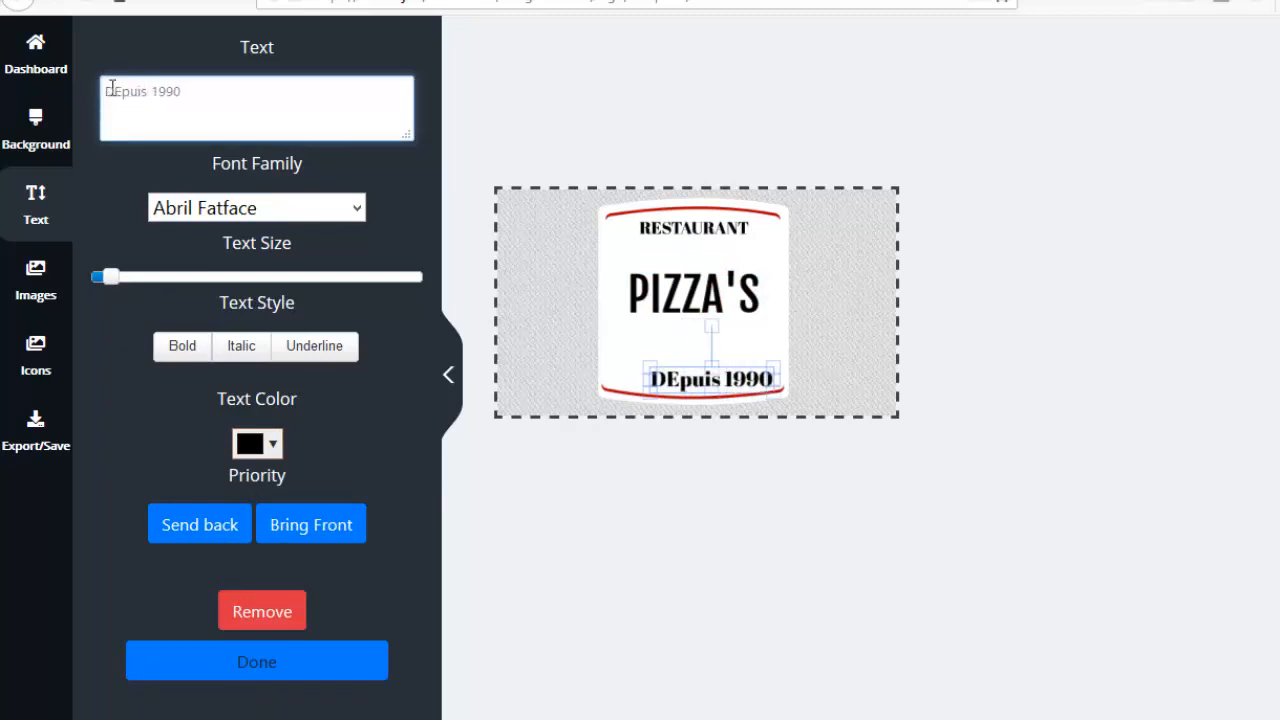
type("e")
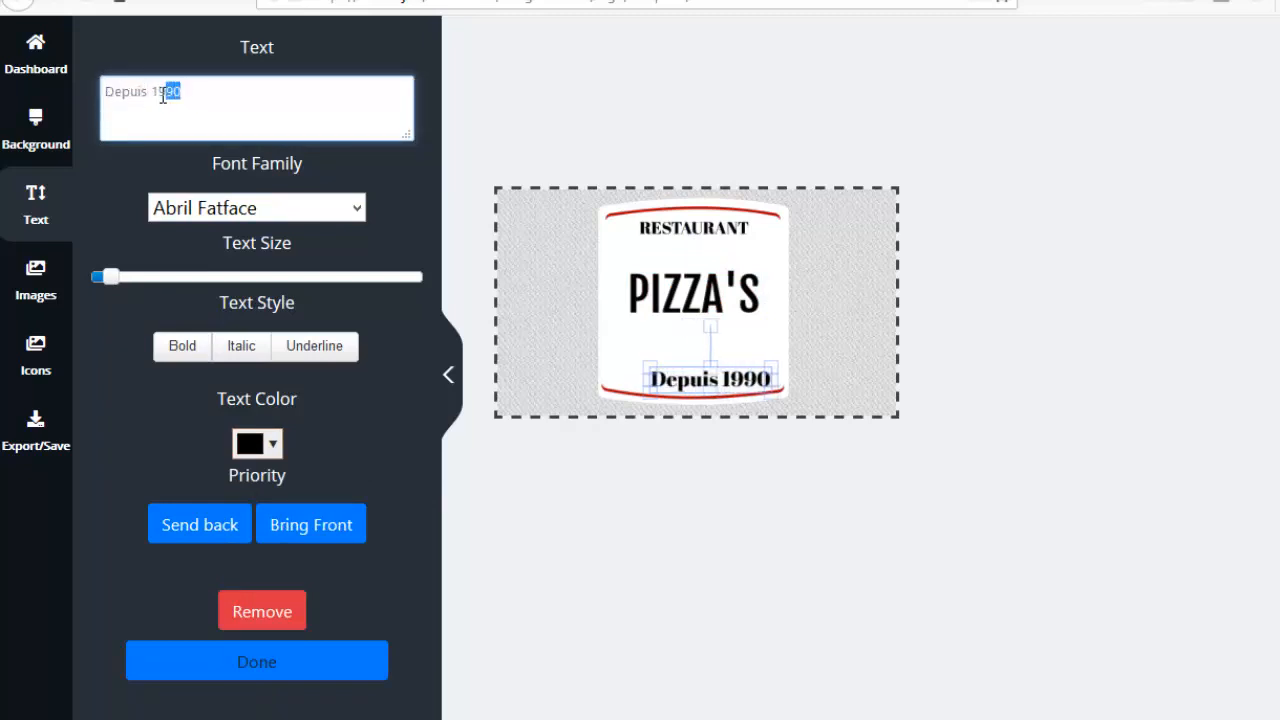
type("87")
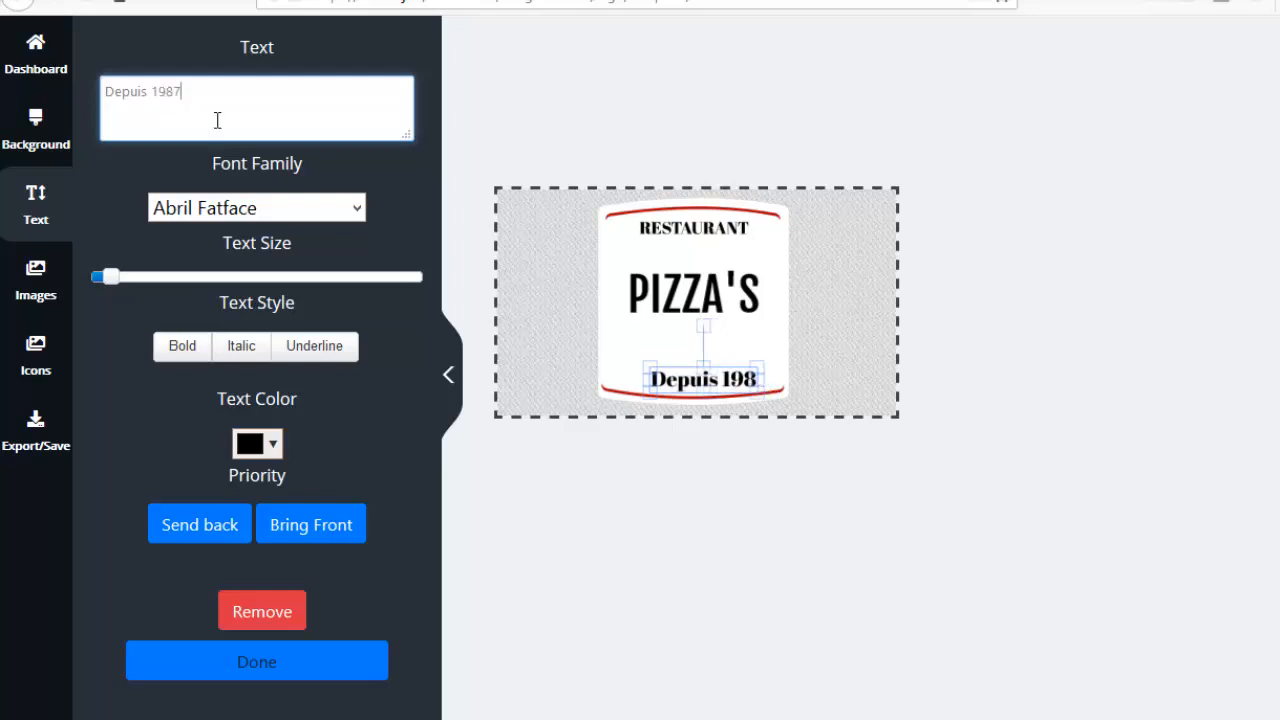
mouse_move(693, 378)
left_mouse_down()
mouse_move(663, 380)
mouse_move(678, 380)
left_mouse_up()
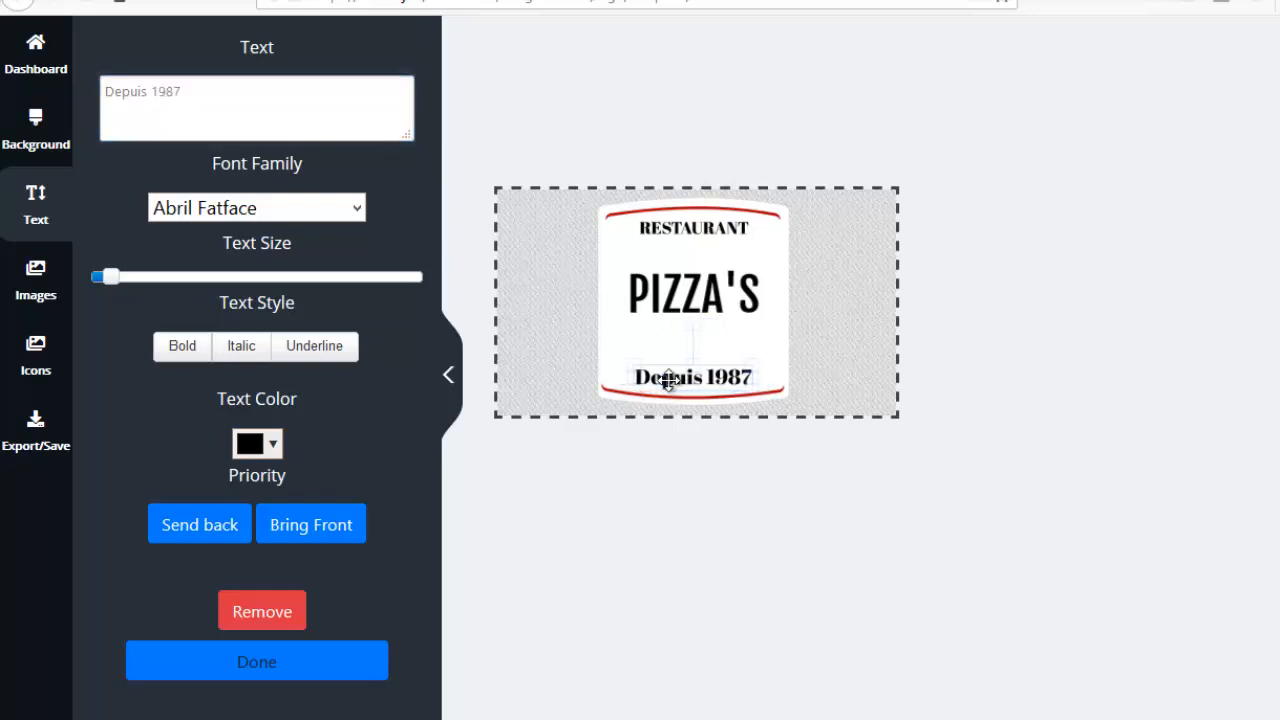
Set the logo's background colour to dark red
left_click(40, 128)
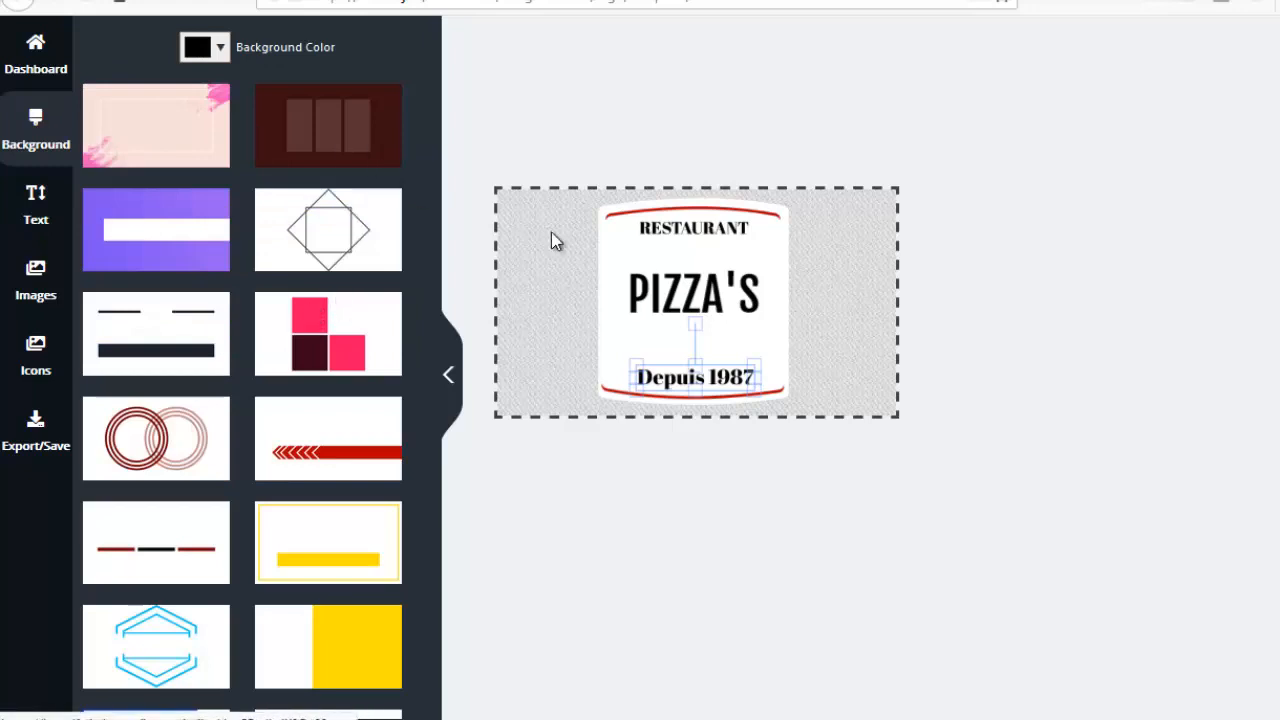
left_click(219, 50)
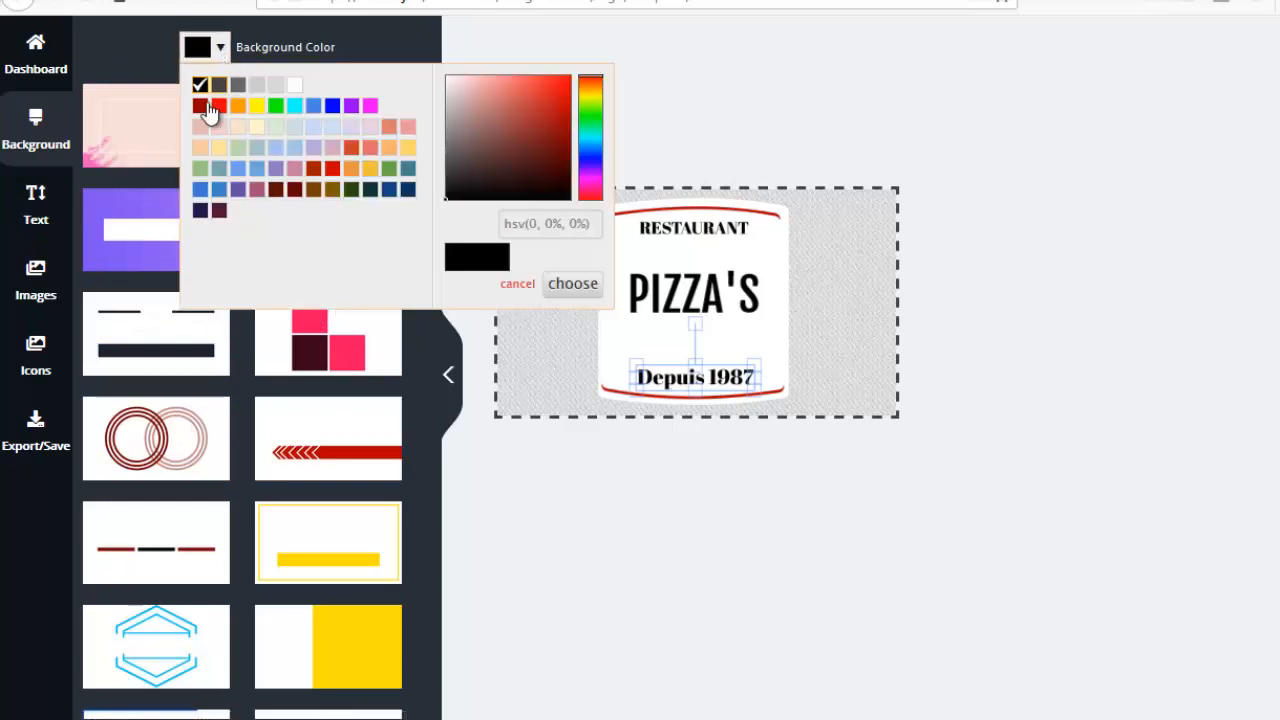
left_click(201, 106)
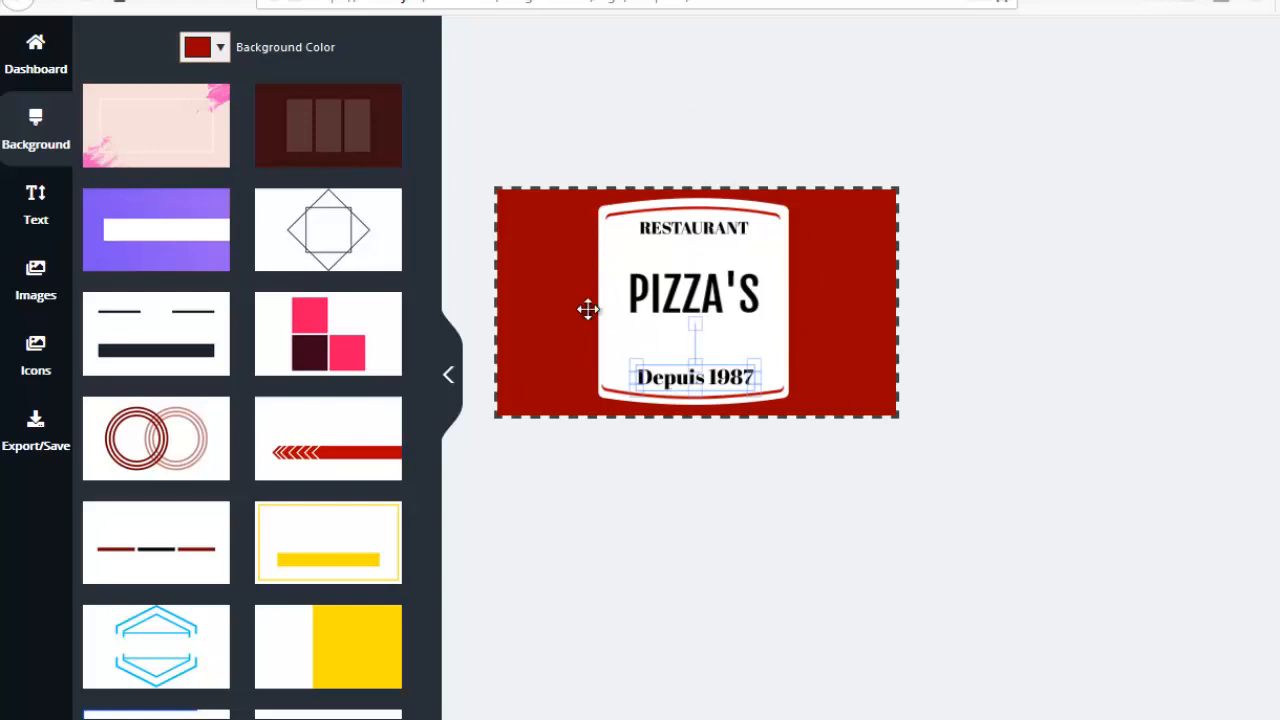
Try the yellow-framed and dark-cornered background designs, and settle on the dark red rounded bar behind the white label
scroll(160, 355, "down", 2)
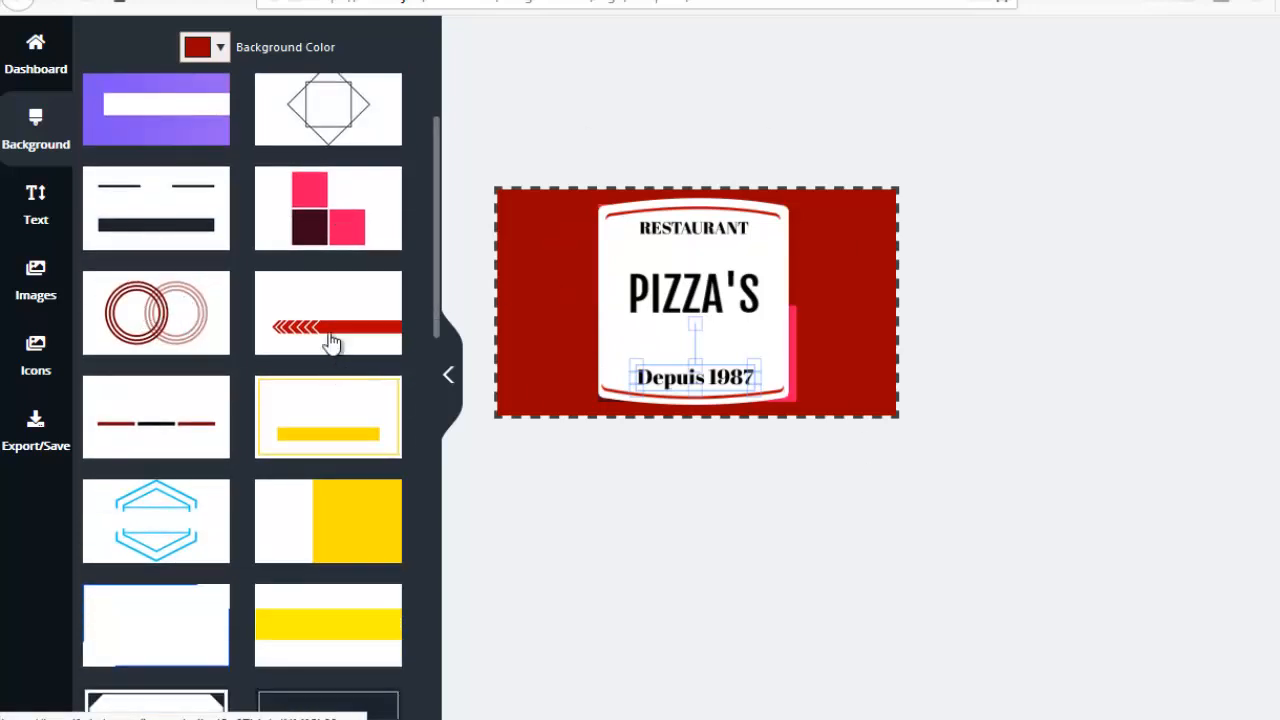
left_click(330, 425)
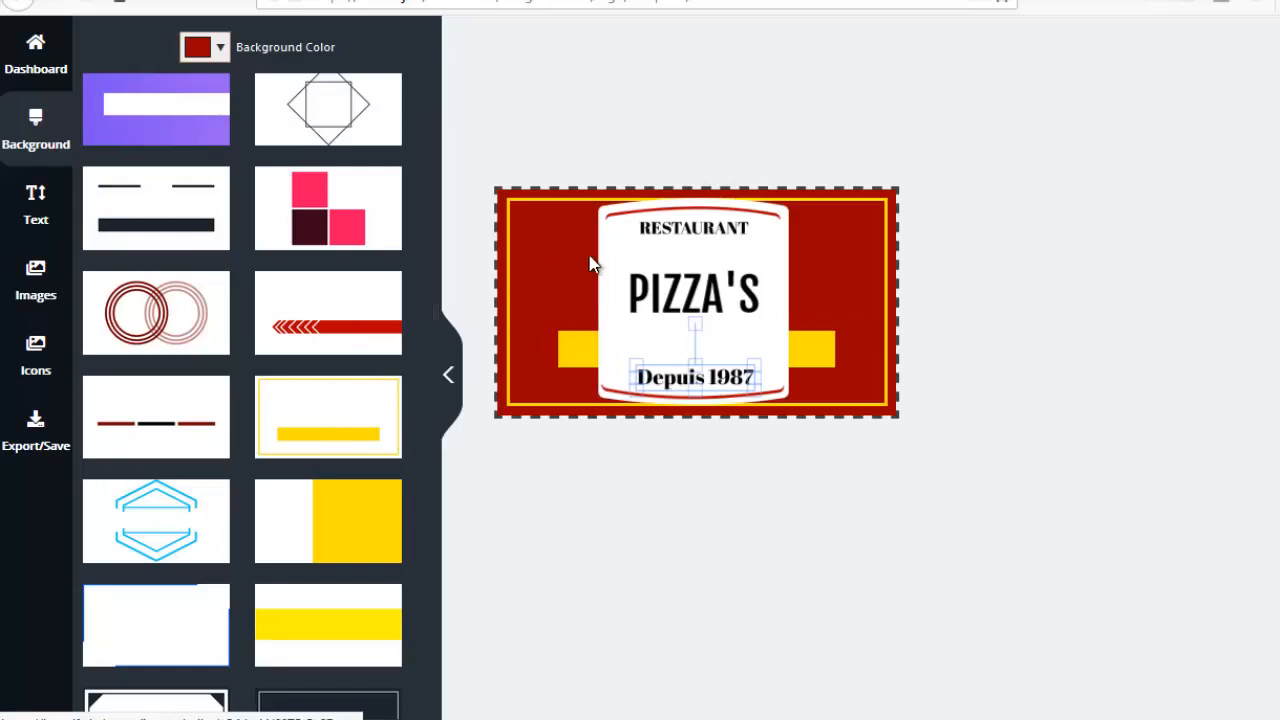
scroll(309, 500, "down", 6)
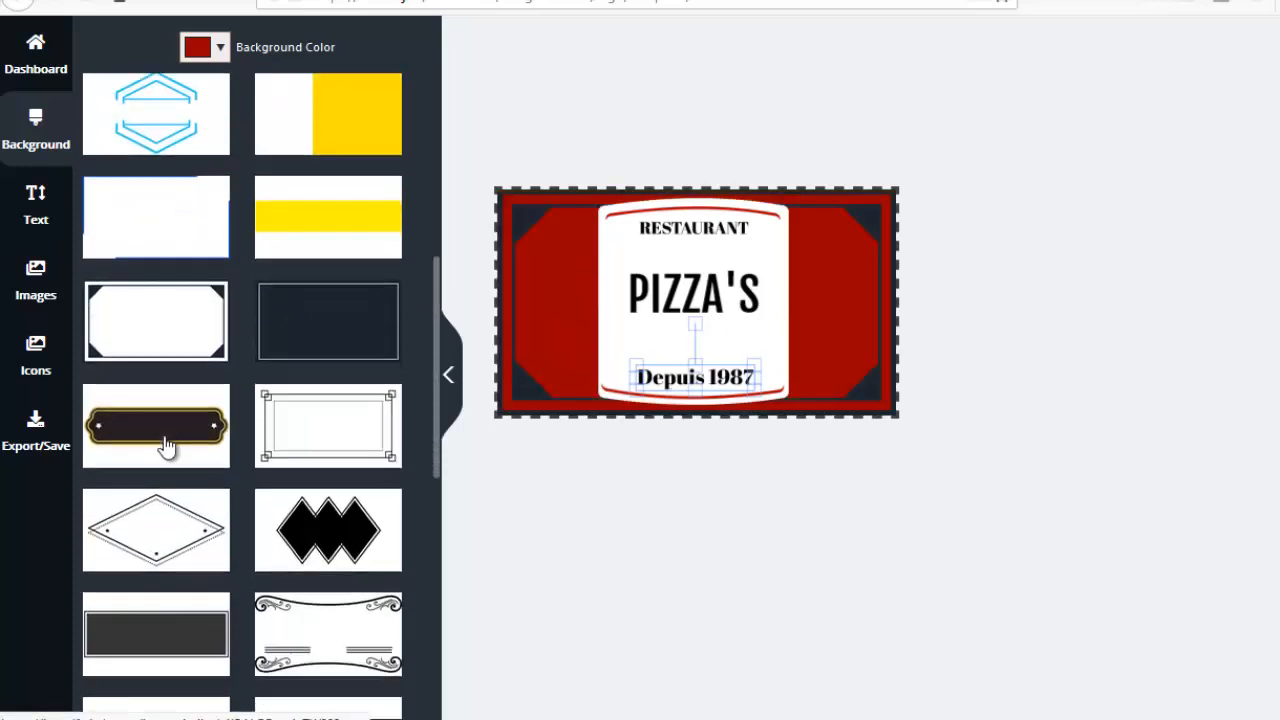
scroll(170, 445, "down", 5)
left_click(186, 398)
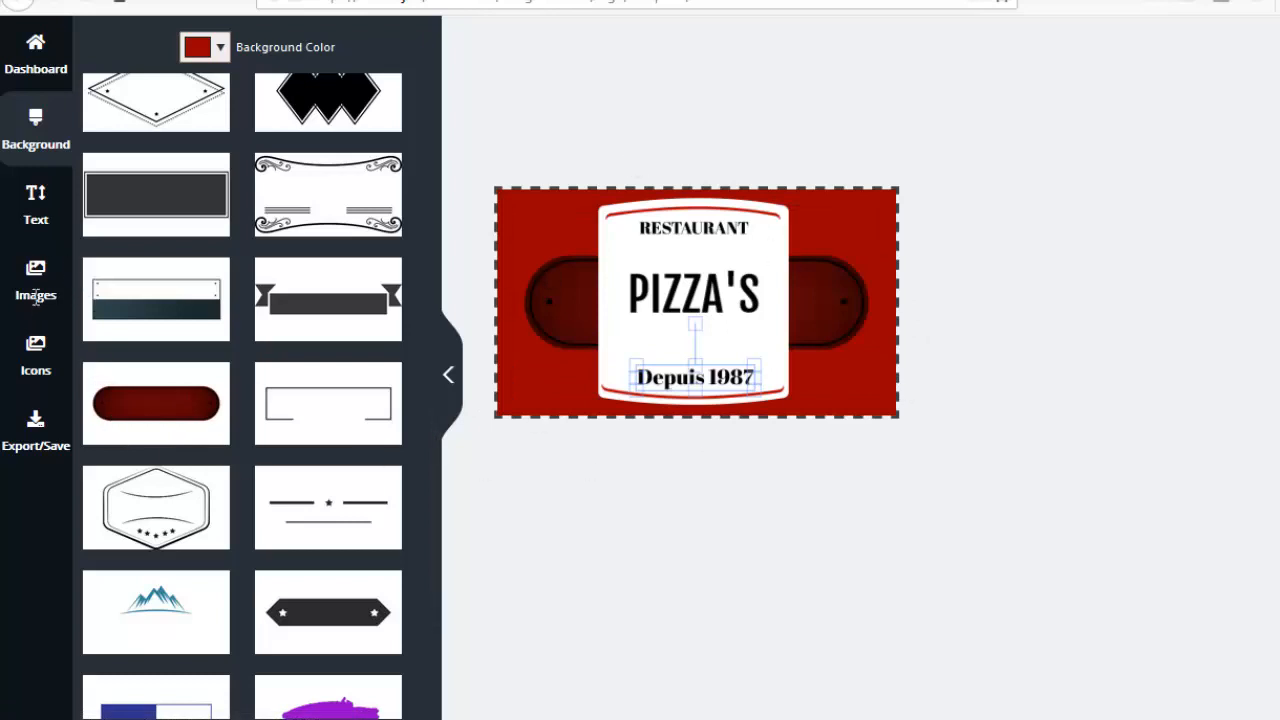
Add the preset gold ornamental ring image, shrink it and place it centred between PIZZA'S and Depuis 1987
left_click(36, 355)
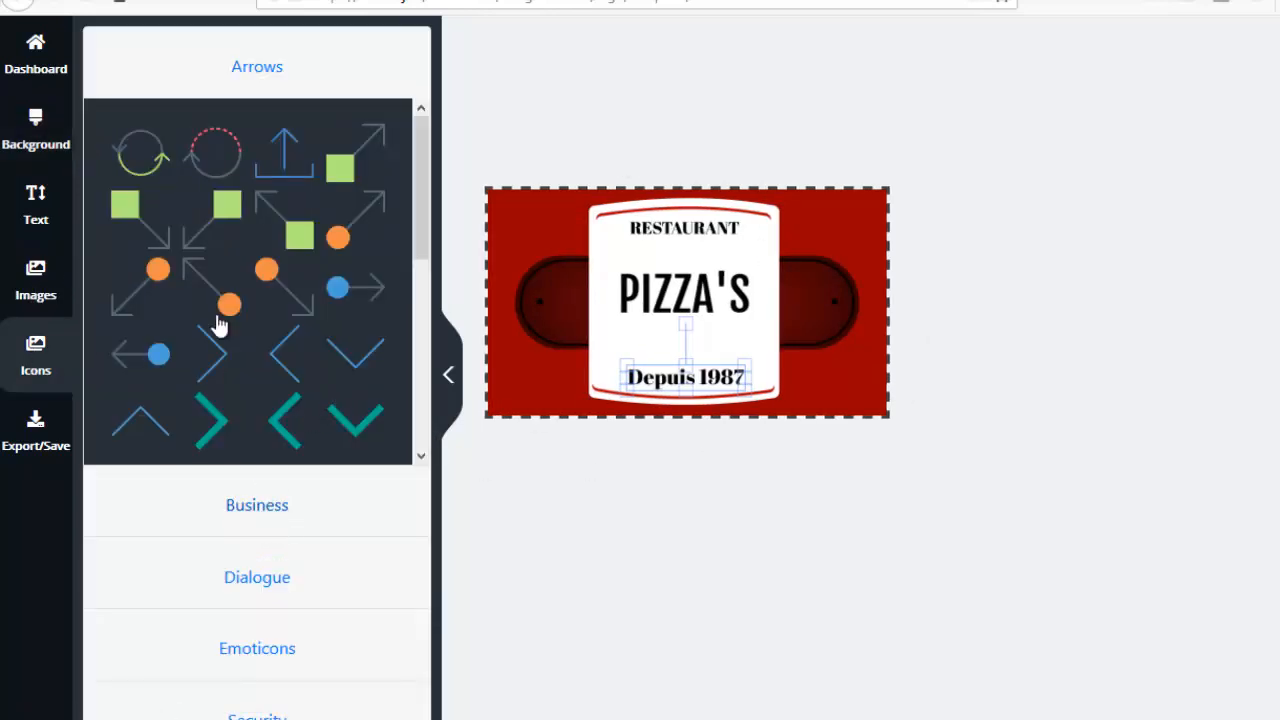
left_click(36, 280)
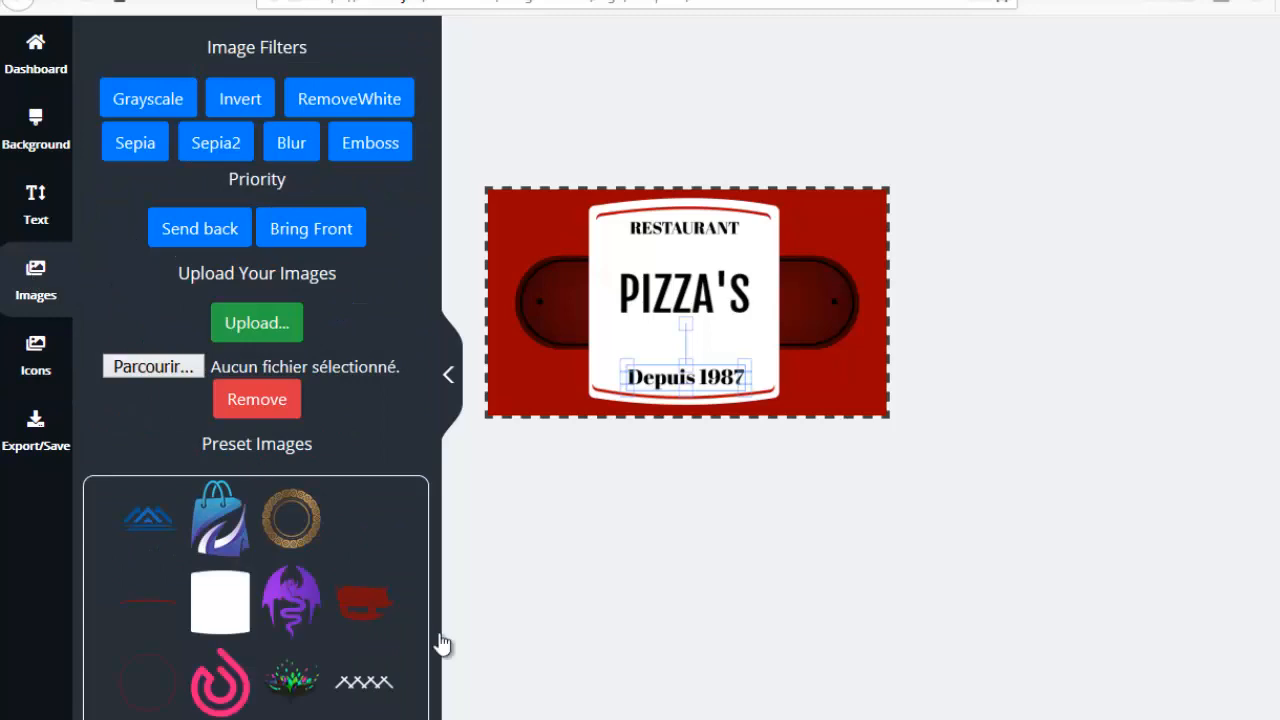
left_click(300, 528)
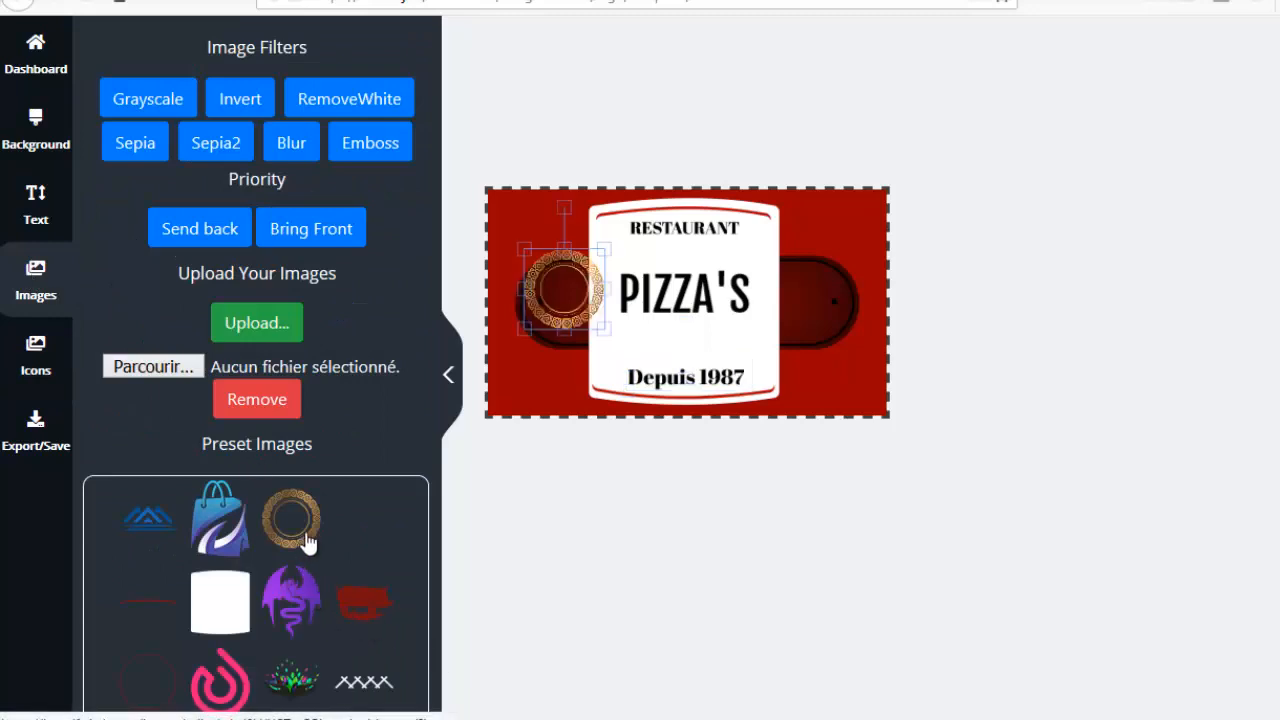
left_click_drag(628, 266, 708, 330)
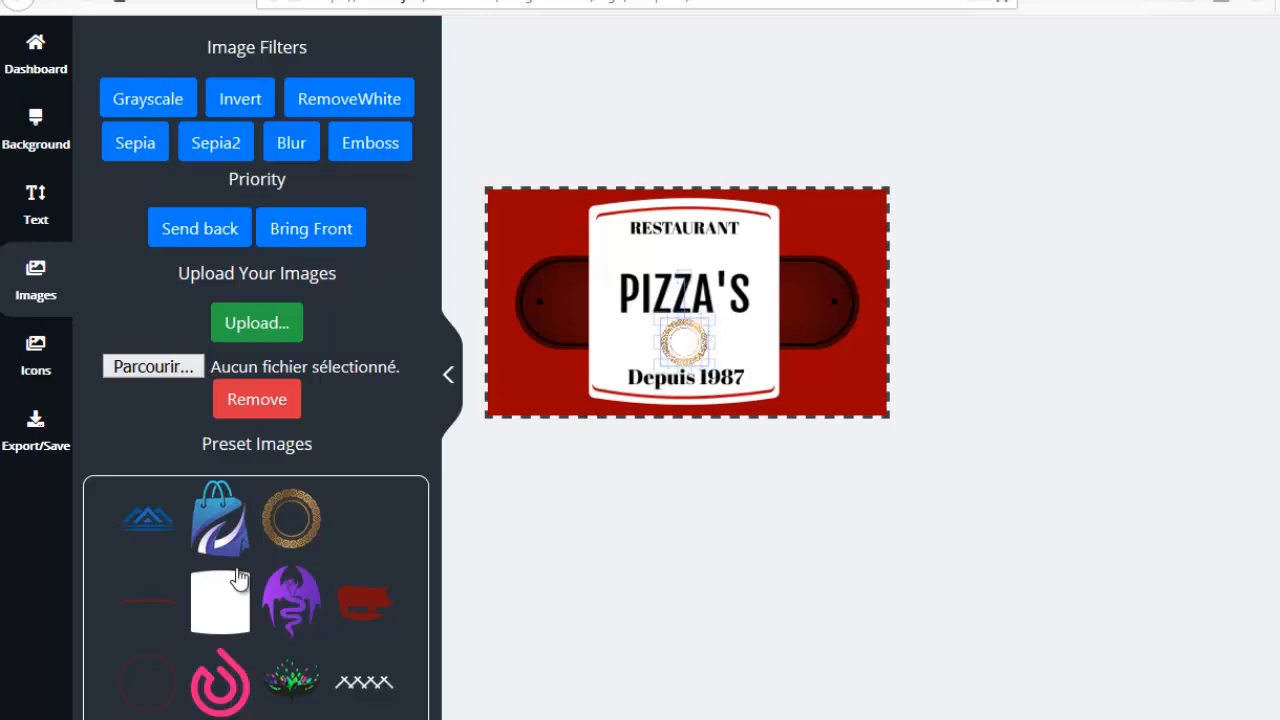
Add the preset flame-in-circle image, shrink it and centre it inside the gold ring
scroll(257, 574, "down", 5)
scroll(272, 585, "down", 6)
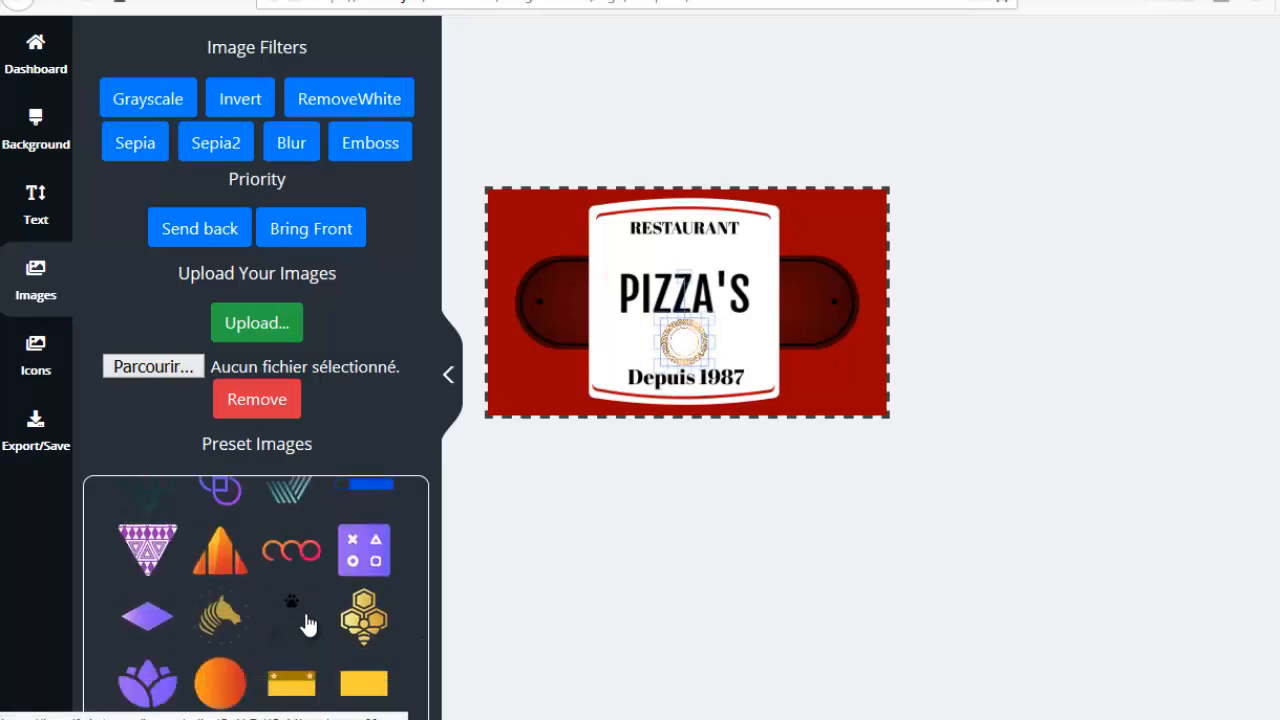
left_click(228, 708)
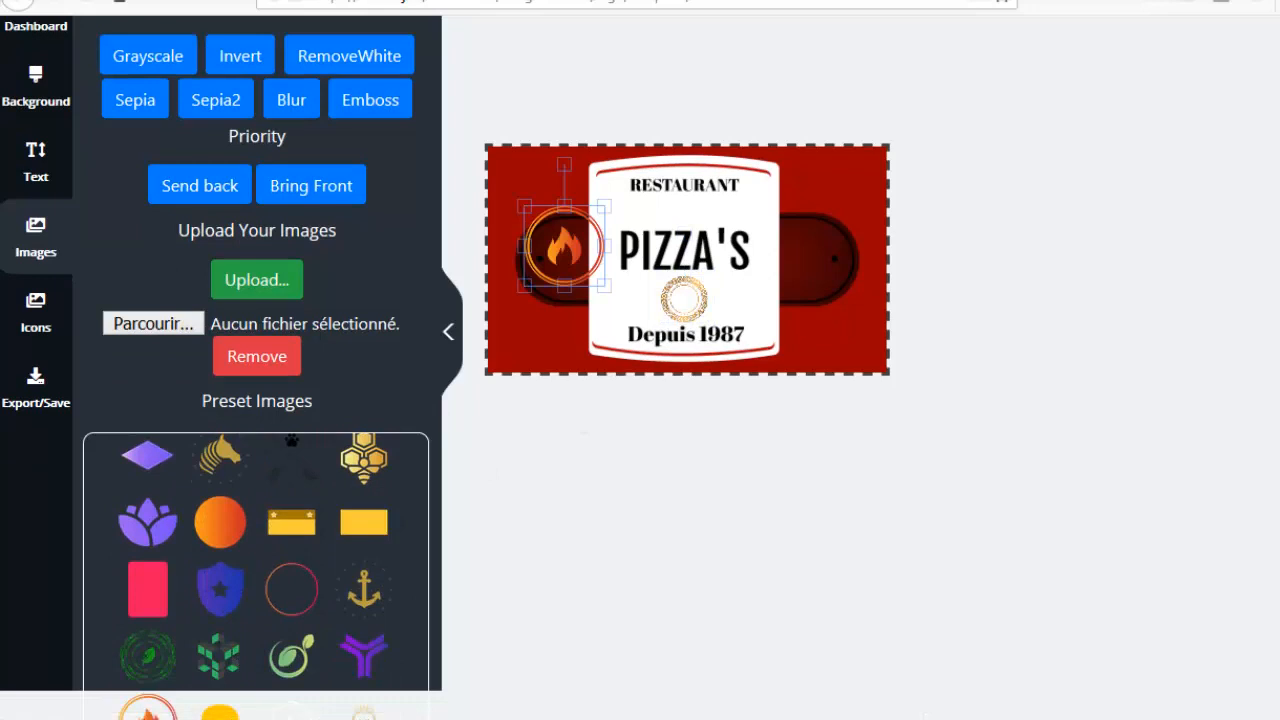
left_click_drag(566, 291, 684, 347)
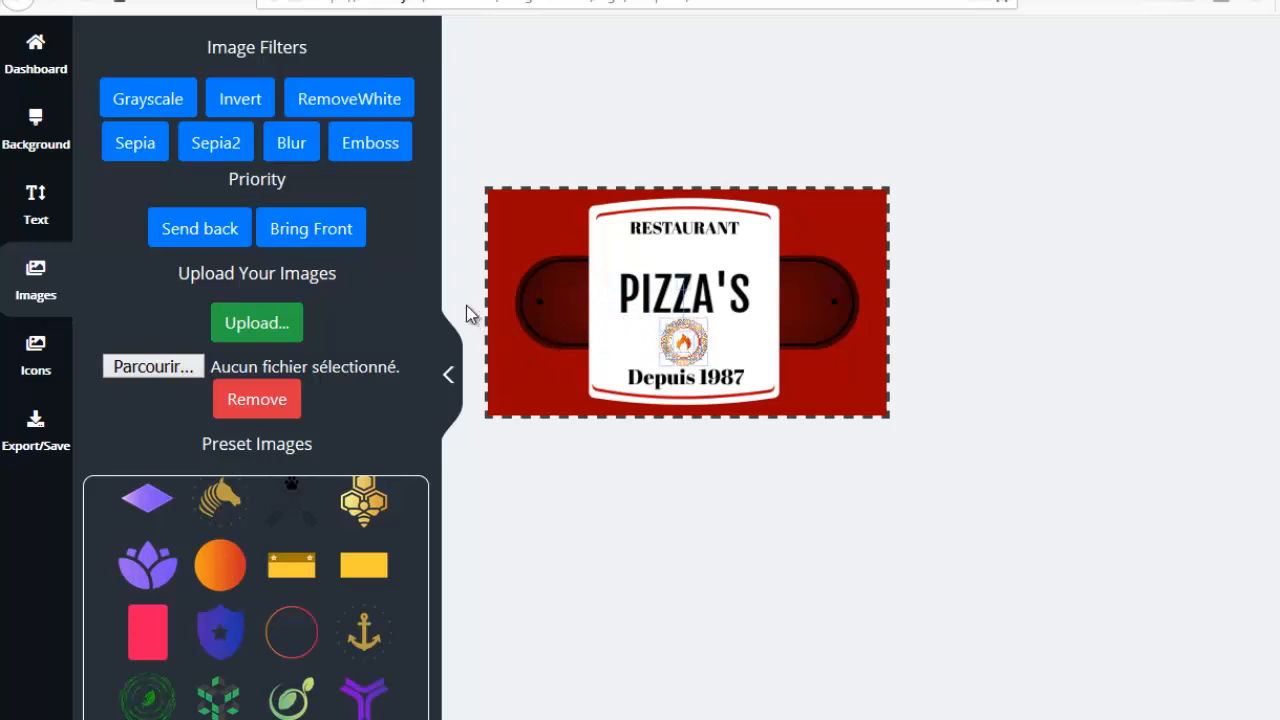
left_click(545, 356)
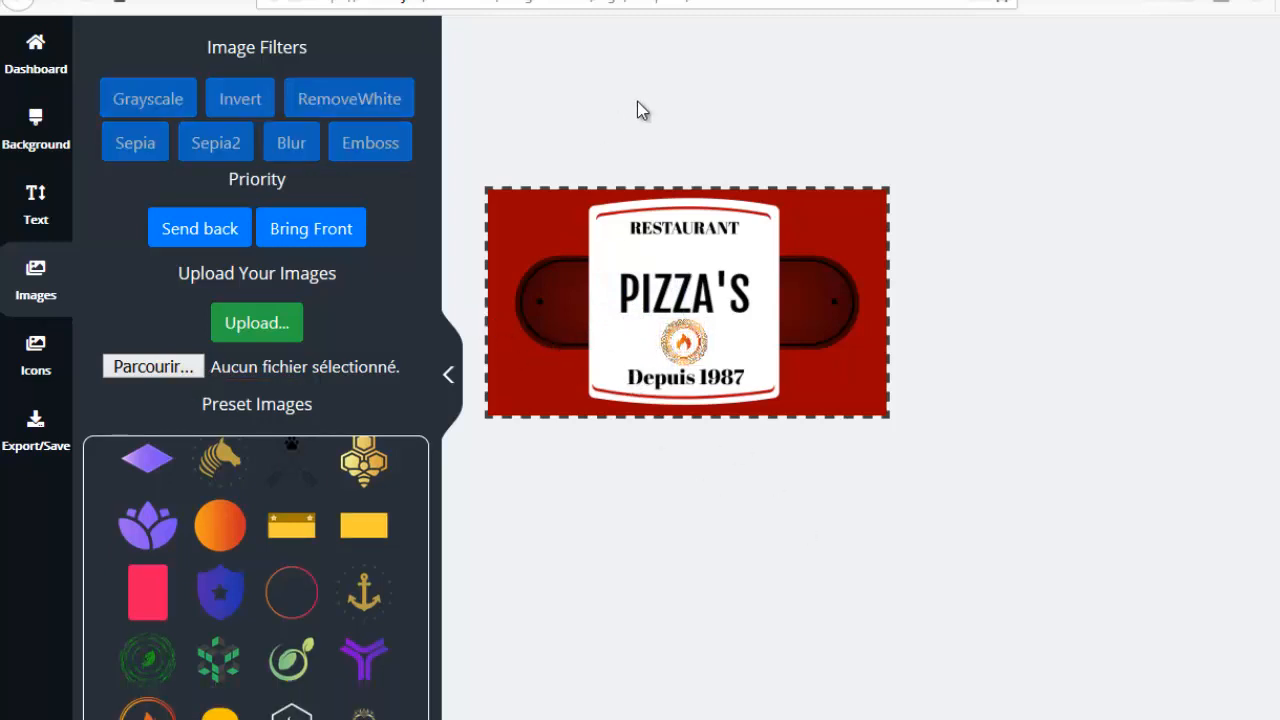
Export the finished logo in high quality as a Pro download and fetch its Large Image .PNG from the cloud files
left_click(449, 374)
left_click(38, 438)
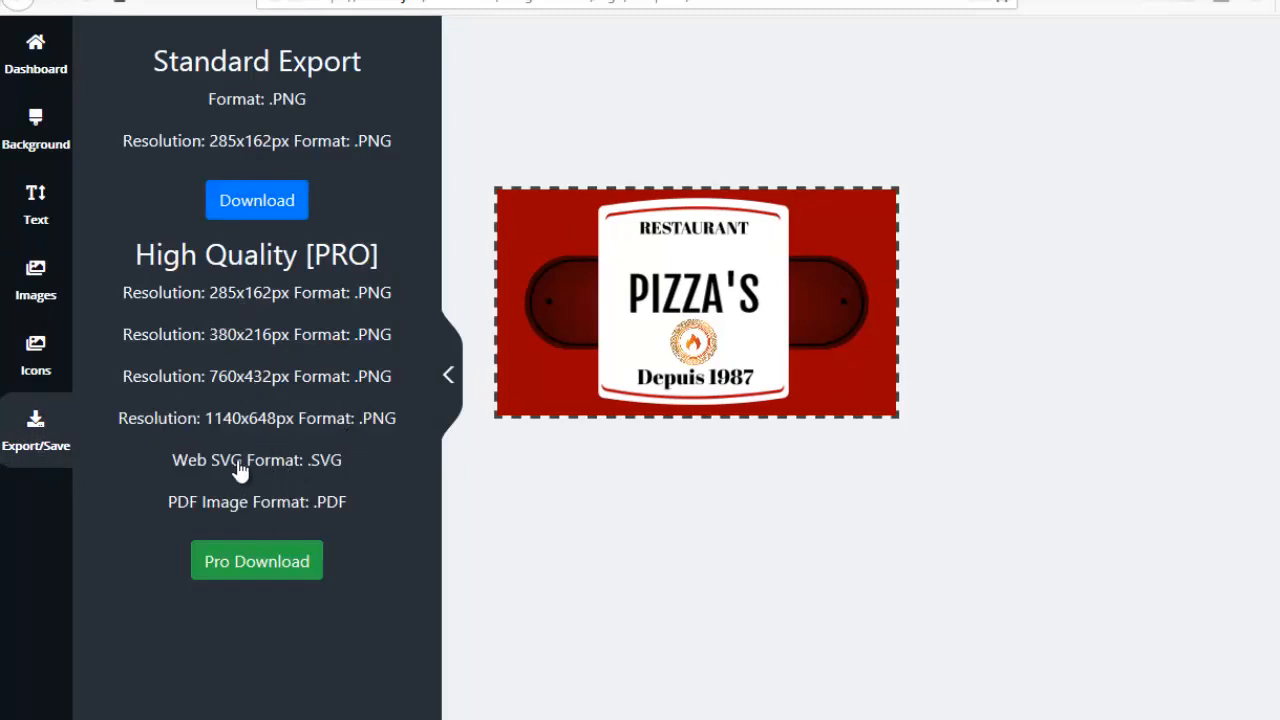
left_click(287, 565)
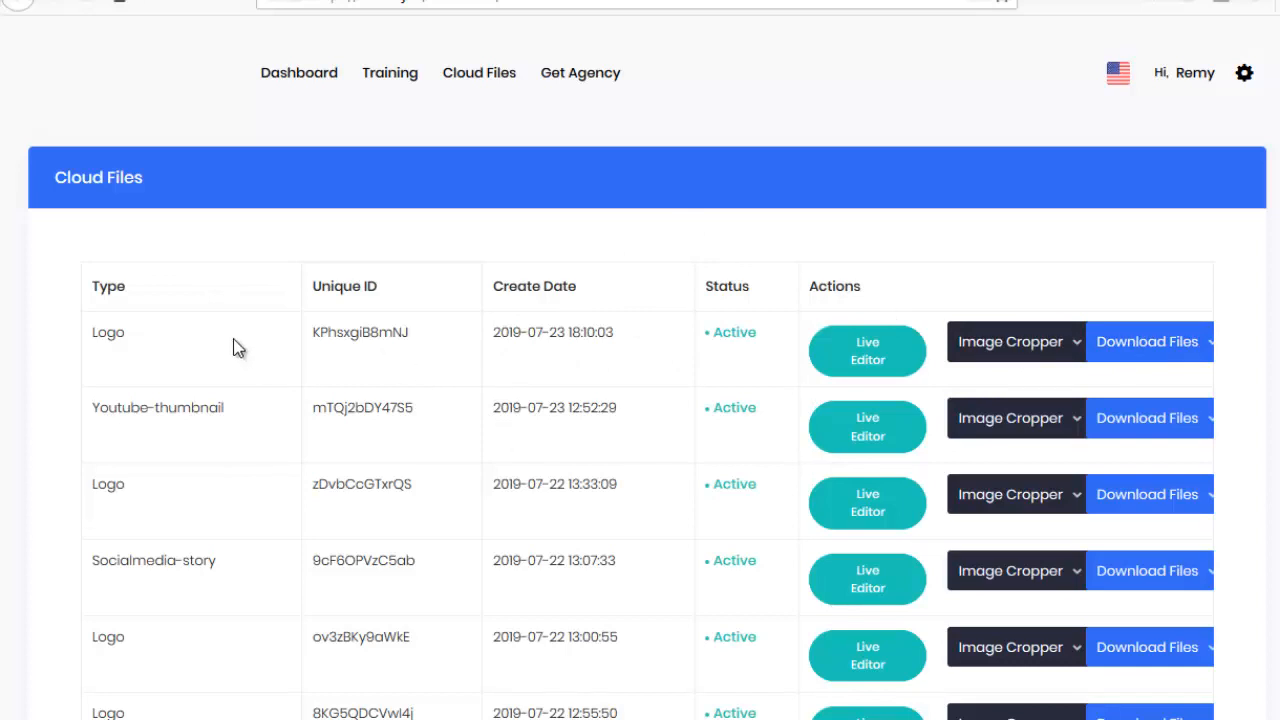
left_click(1208, 352)
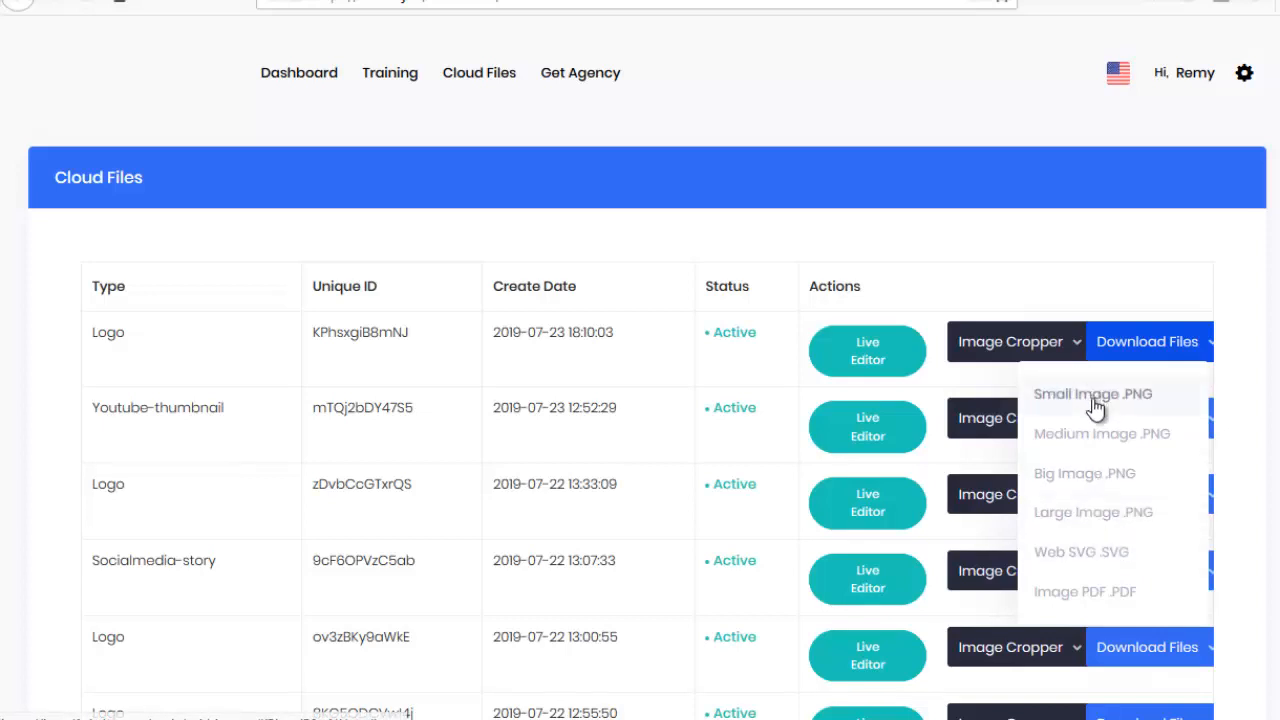
left_click(1084, 509)
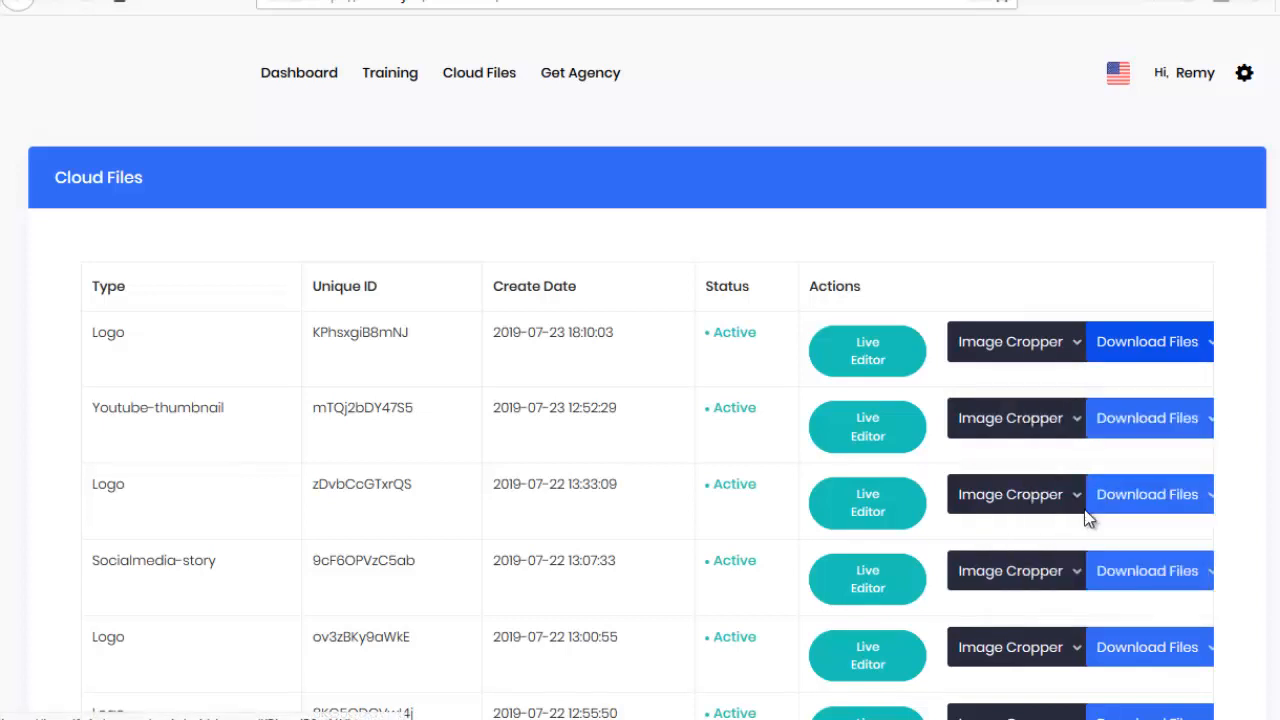